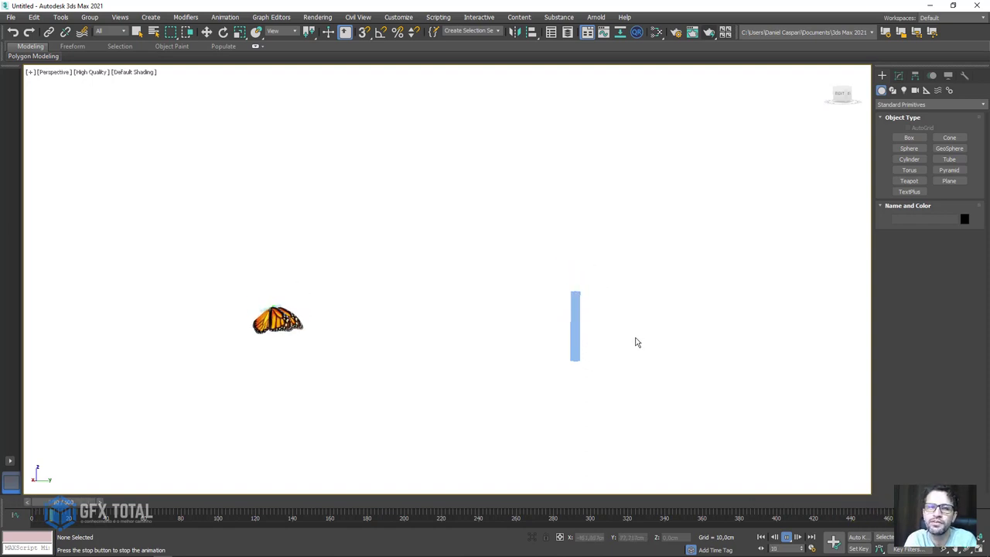
Step: Watch the example butterfly swarm animation while zooming and panning the perspective view
scroll(606, 339, "up", 3)
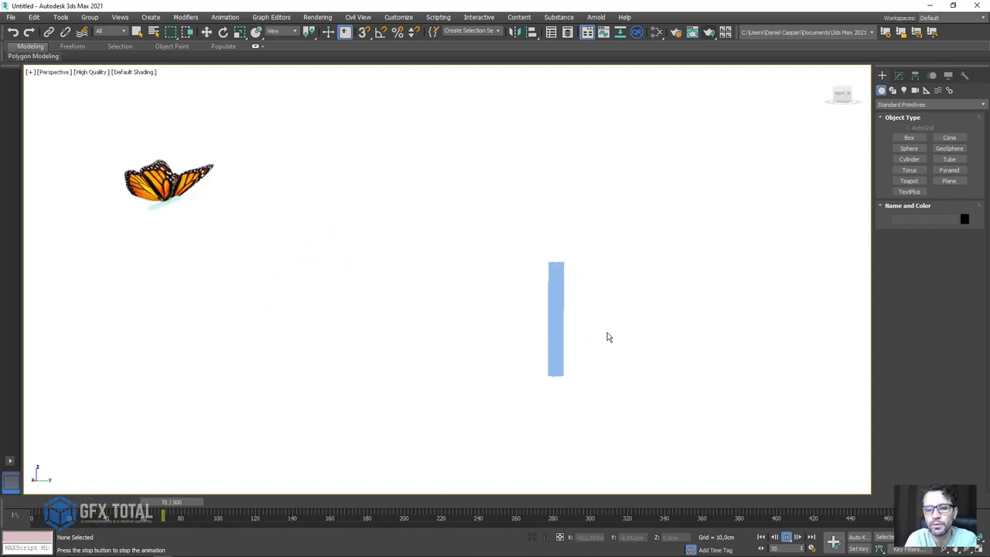
middle_click_drag(607, 336, 642, 373)
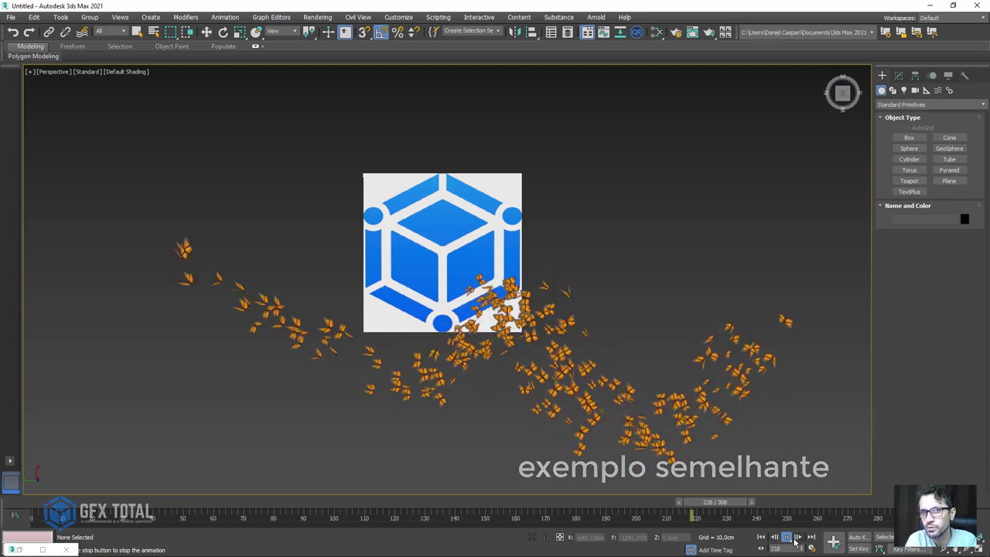
Step: Stop the example animation playback
left_click(786, 536)
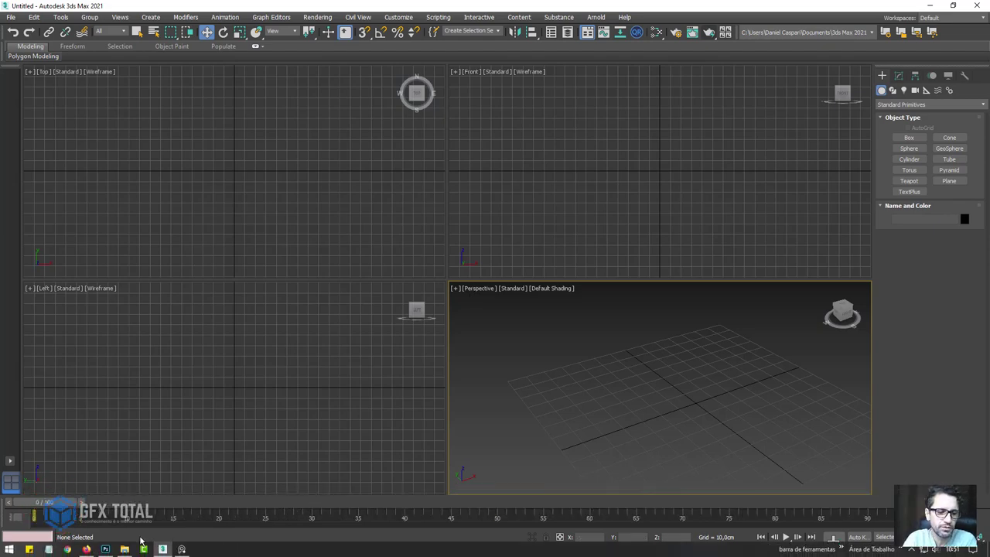
Step: Bring up the PureRef board of monarch reference photos and zoom around it
left_click(182, 549)
scroll(499, 334, "down", 2)
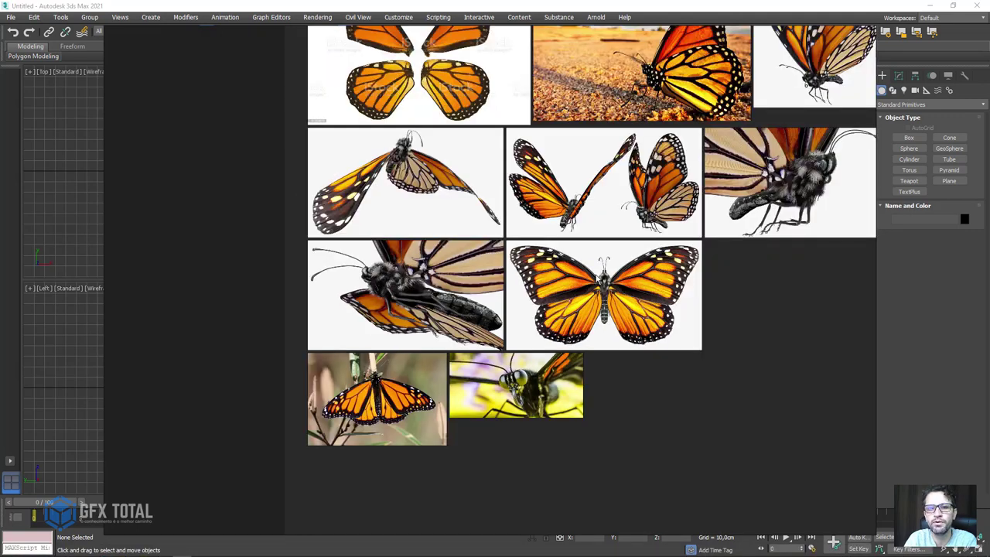
scroll(487, 317, "down", 1)
scroll(476, 293, "down", 2)
scroll(468, 274, "down", 2)
left_click_drag(464, 266, 463, 263)
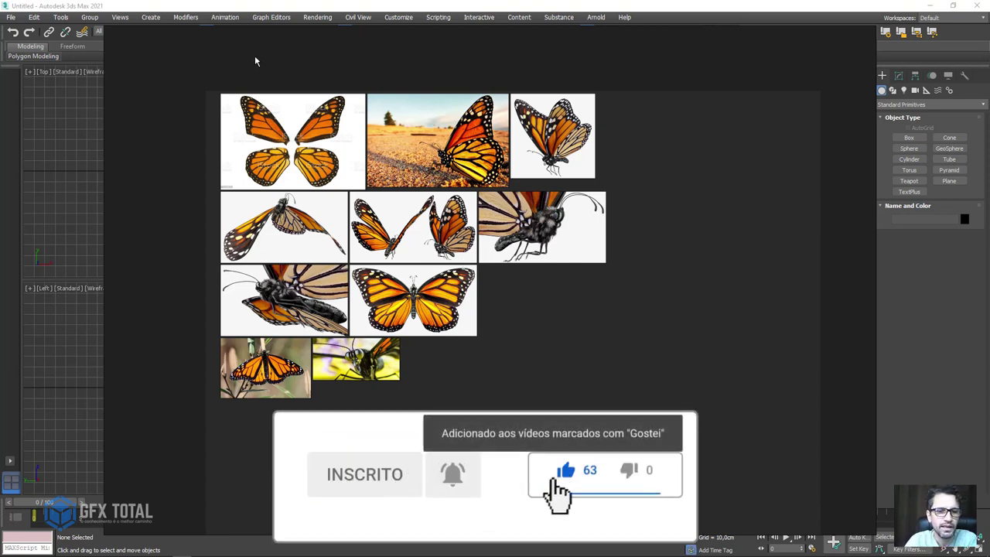
scroll(310, 170, "up", 5)
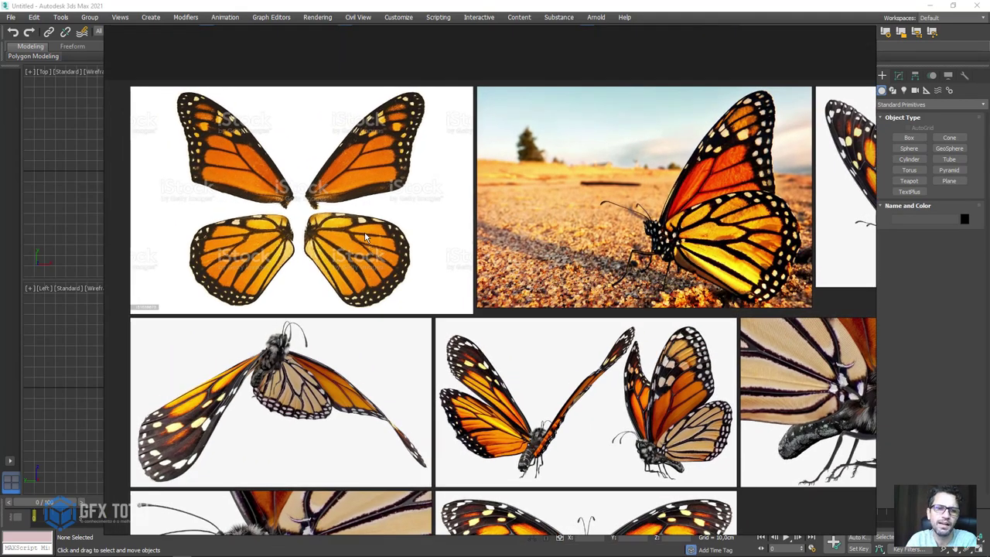
scroll(366, 238, "down", 3)
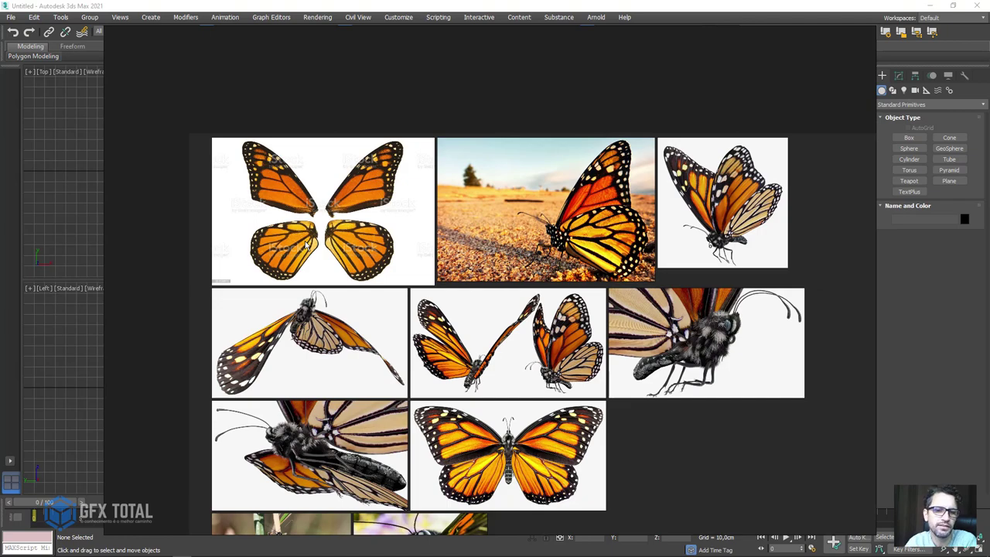
scroll(585, 245, "up", 2)
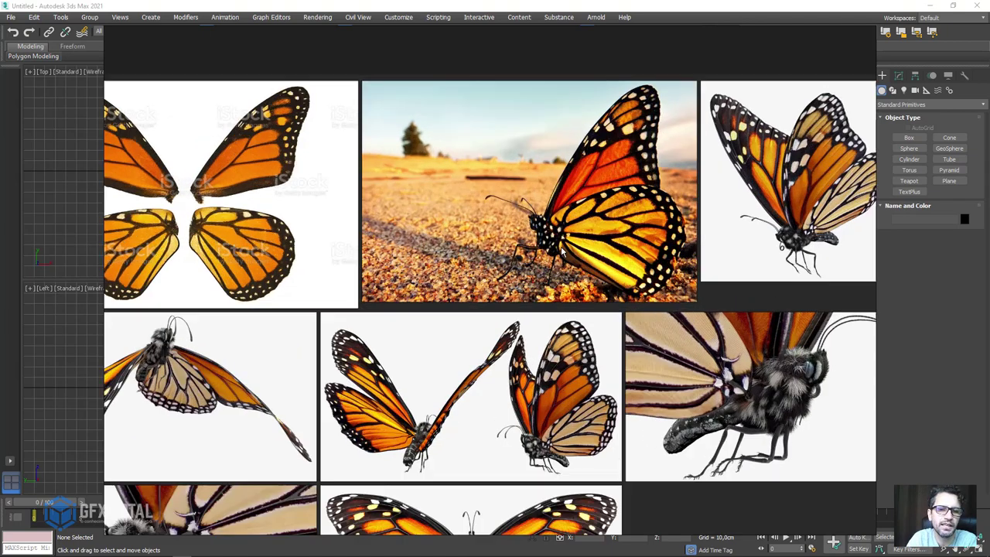
scroll(561, 246, "up", 3)
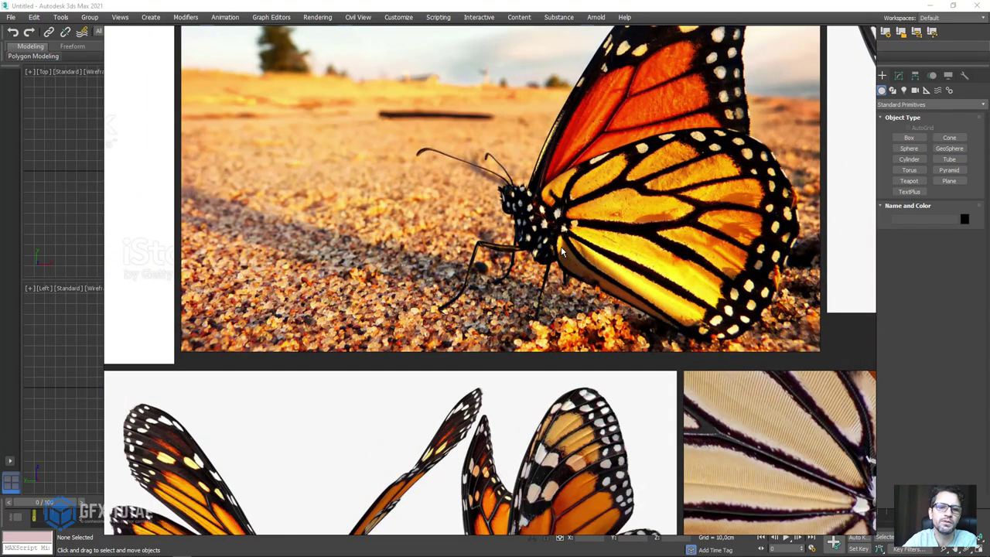
scroll(561, 246, "down", 5)
scroll(645, 269, "up", 3)
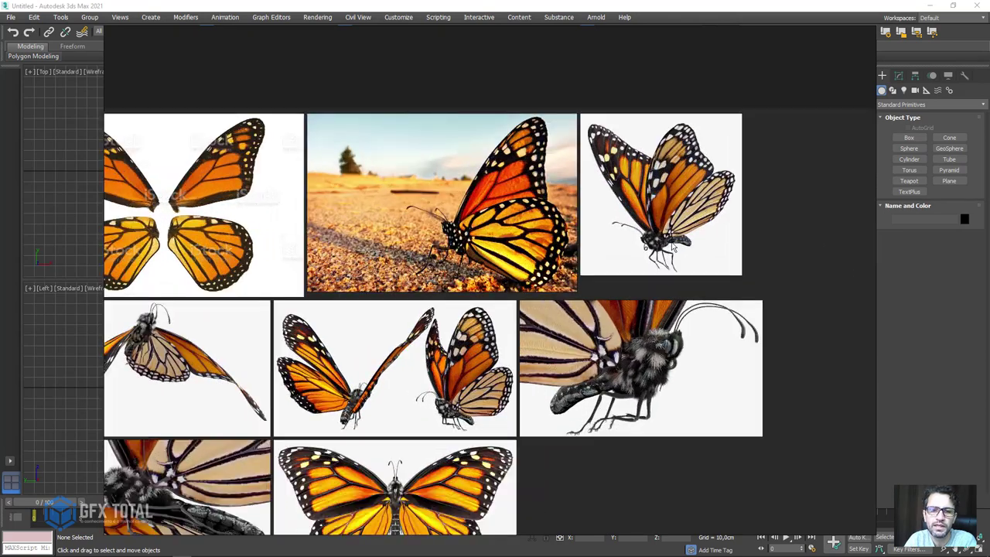
scroll(674, 245, "up", 1)
scroll(618, 198, "down", 1)
scroll(448, 295, "down", 2)
scroll(369, 315, "up", 1)
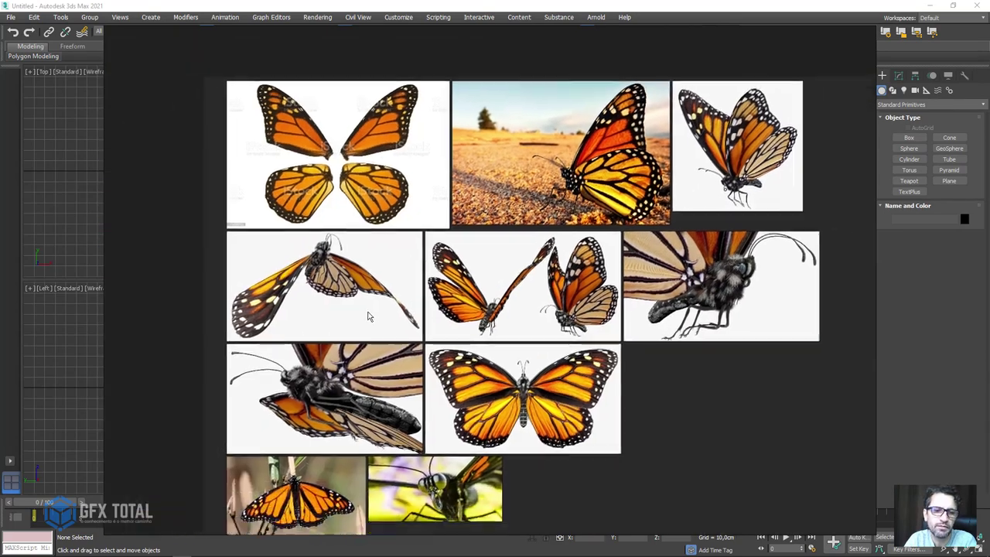
Step: Recentre and zoom the reference photos, then bring up the Pixabay monarch video page
middle_click_drag(369, 316, 372, 296)
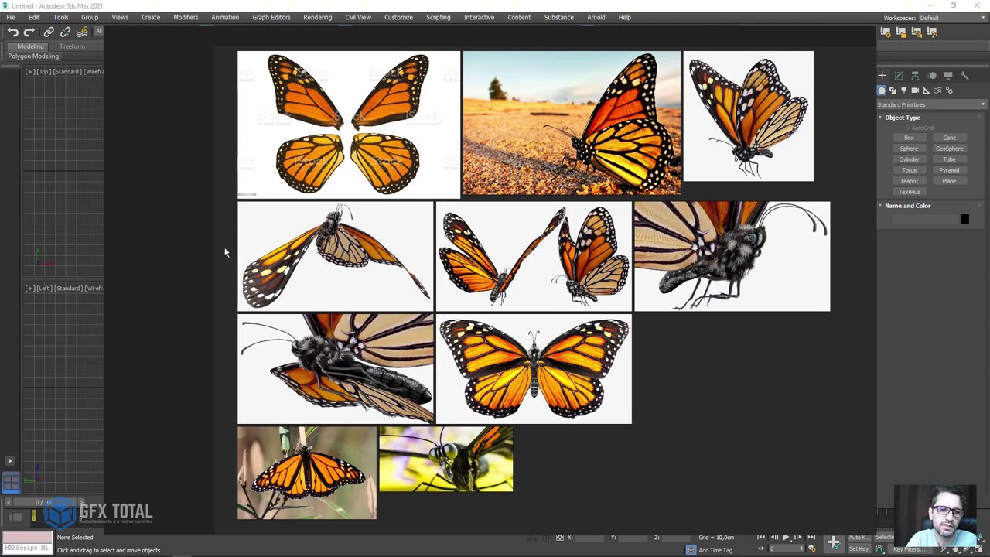
scroll(279, 248, "up", 3)
scroll(473, 259, "up", 1)
scroll(474, 258, "down", 1)
scroll(473, 263, "down", 2)
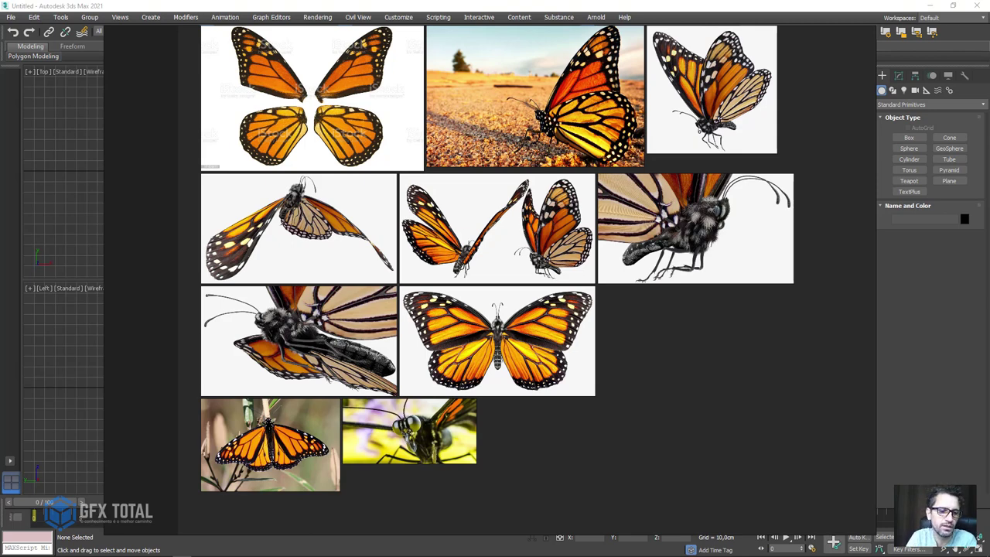
left_click(86, 549)
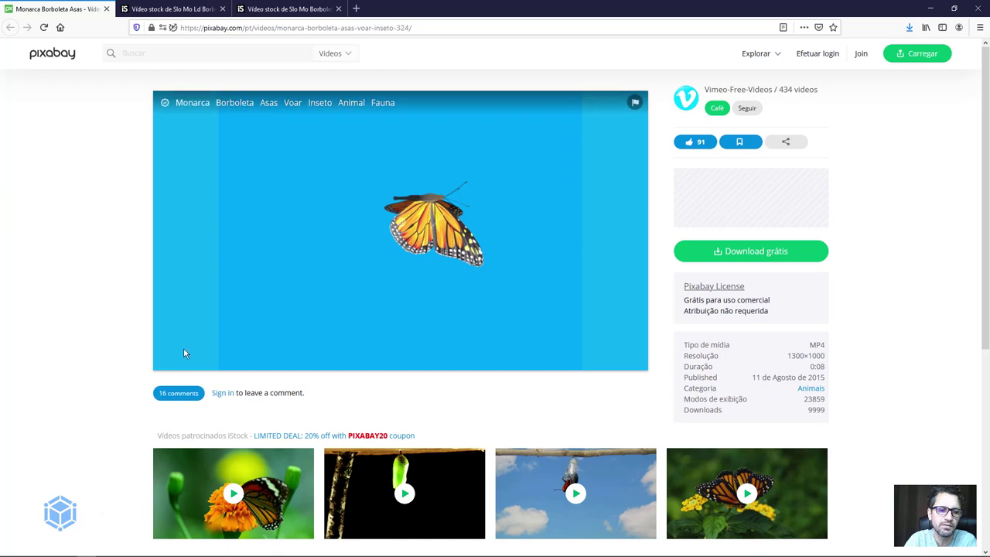
Step: Play and pause the Pixabay monarch flight clip, then bring up the iStock grass video
left_click(238, 359)
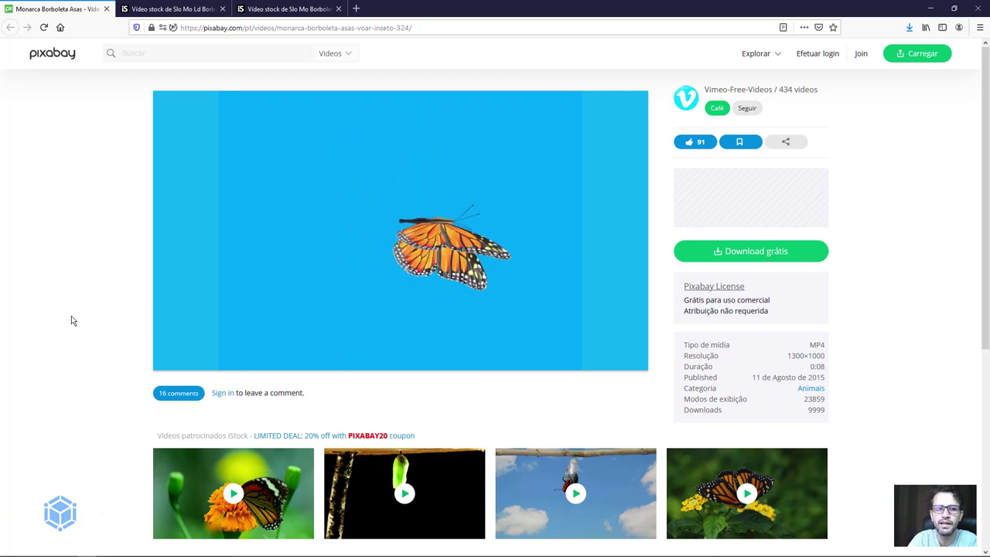
left_click(240, 358)
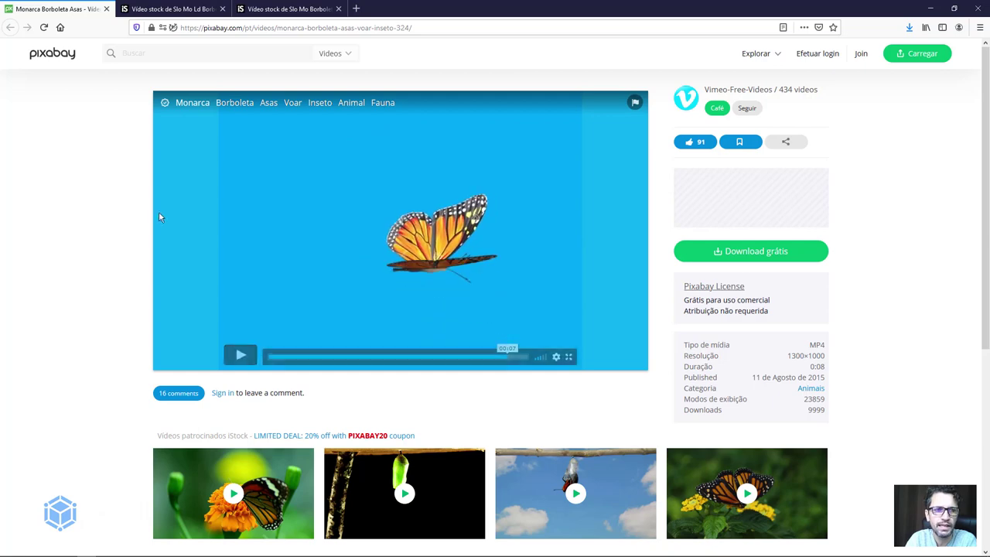
left_click(173, 9)
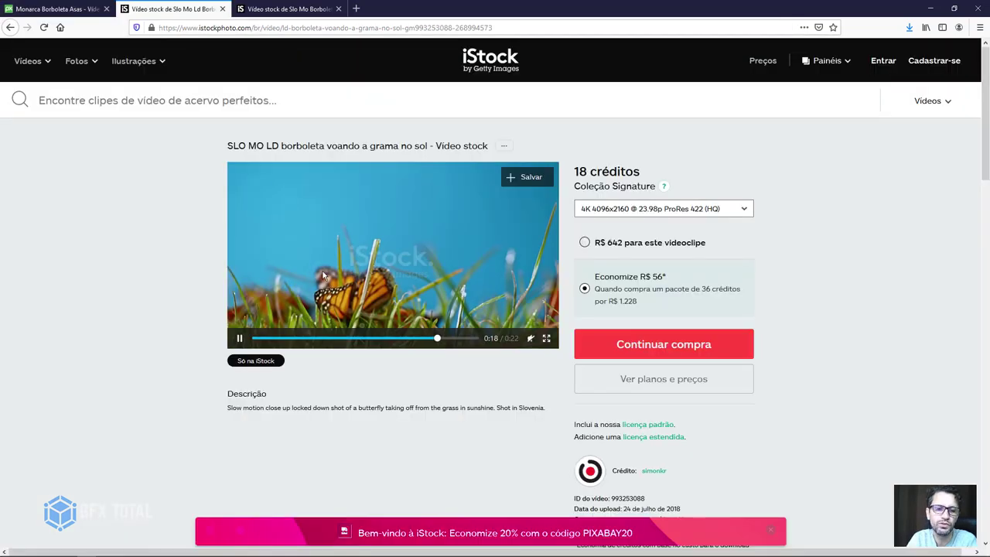
Step: Replay the iStock butterfly-in-grass clip, then play the yellow-rose butterfly clip
left_click(253, 342)
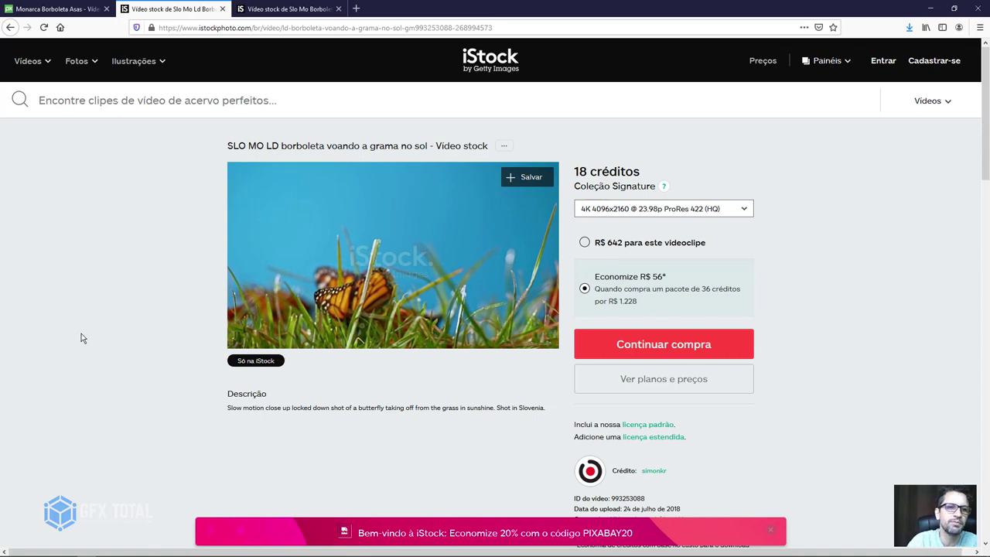
left_click(240, 338)
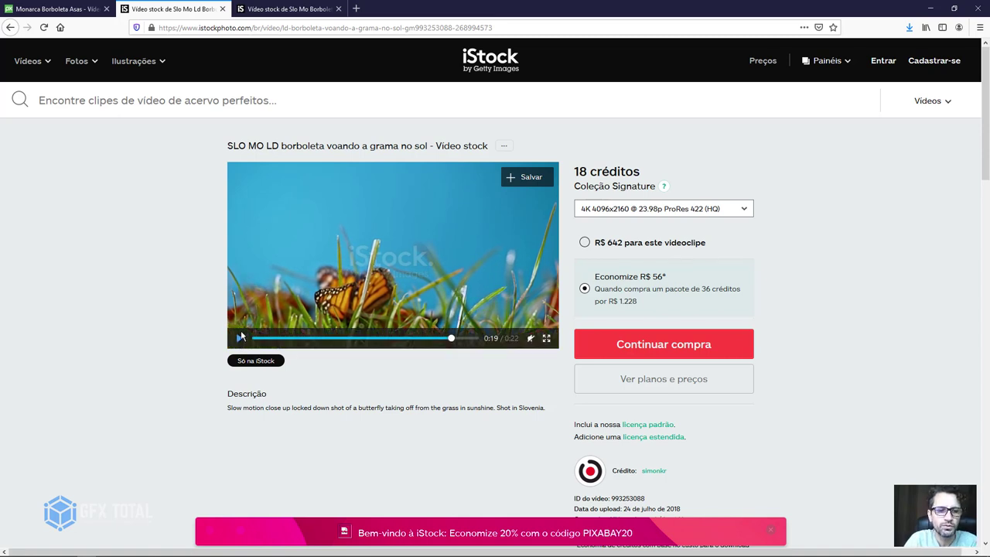
left_click(259, 8)
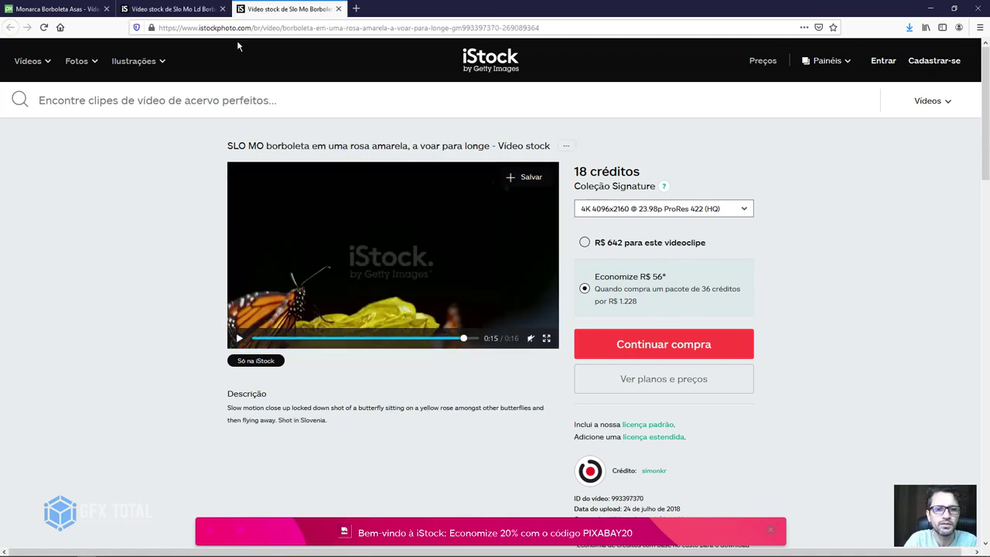
left_click(238, 339)
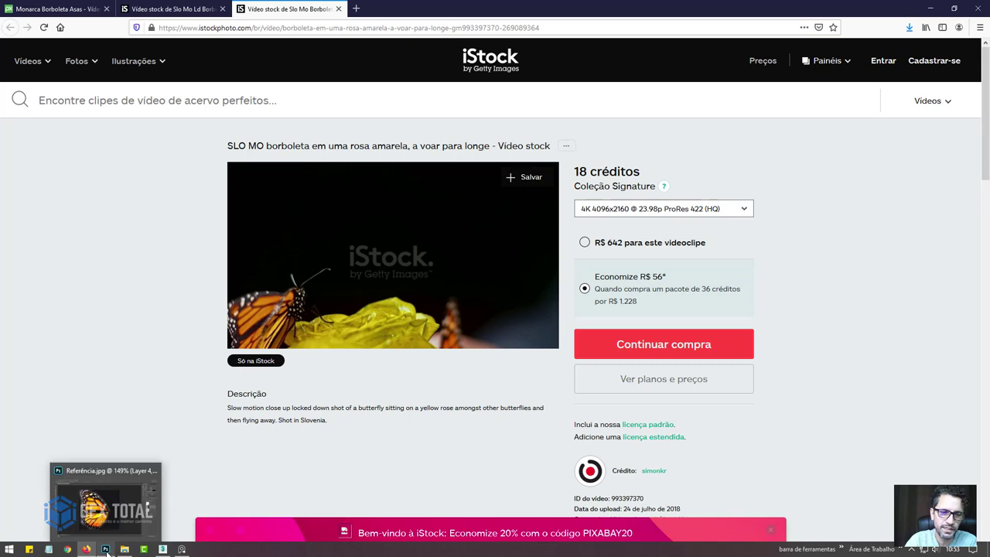
Step: Reveal the white wing silhouette mask layer in Photoshop, then return to the 3ds Max viewport
left_click(105, 550)
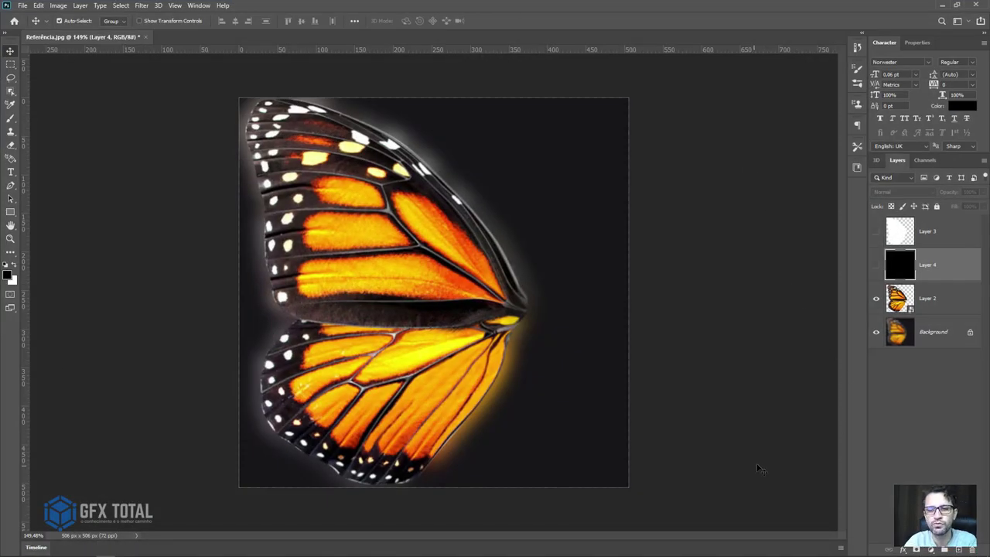
left_click(874, 230)
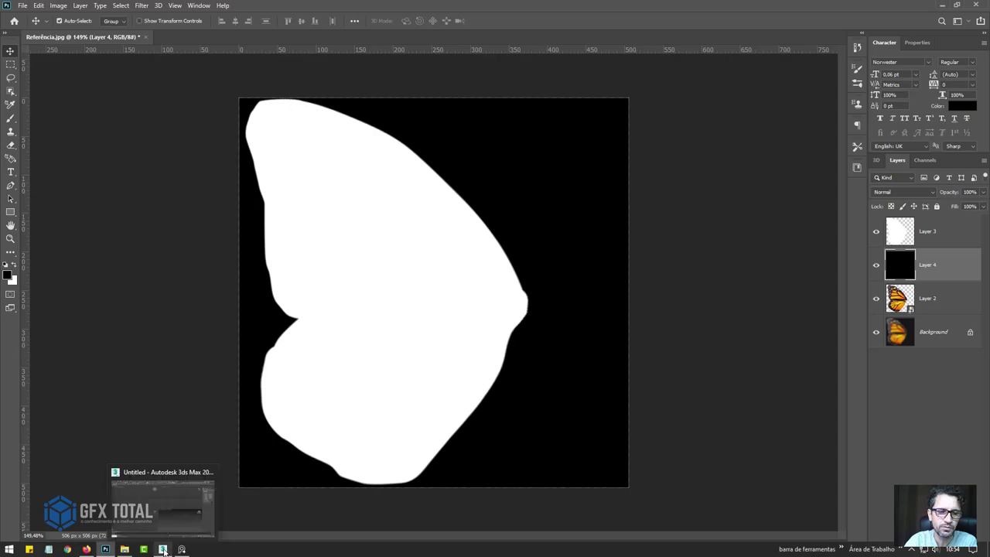
left_click(163, 549)
mouse_move(689, 400)
middle_mouse_down()
mouse_move(662, 376)
mouse_move(807, 327)
middle_mouse_up()
Step: Create a square plane, lift it upward, and show edged faces in perspective
left_click(949, 181)
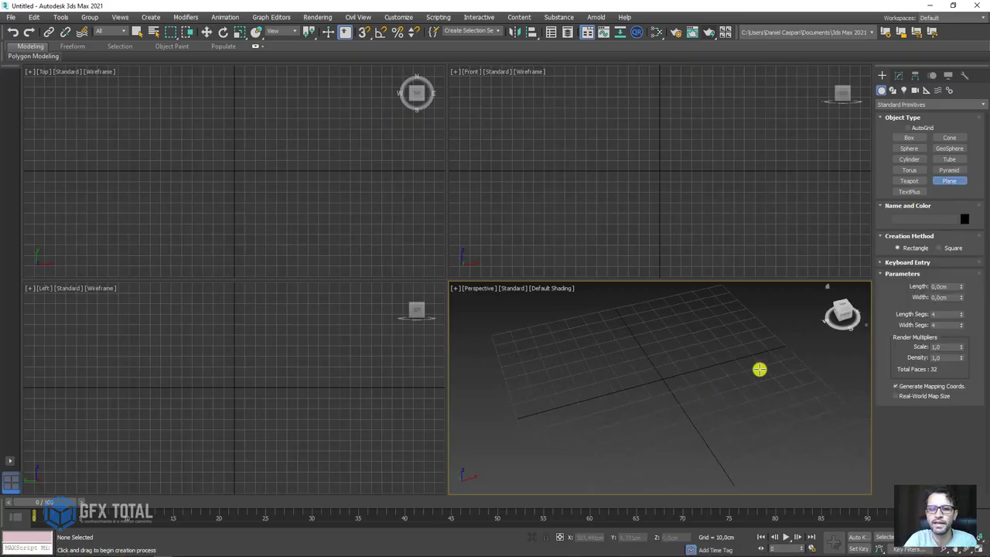
left_click_drag(666, 380, 751, 430)
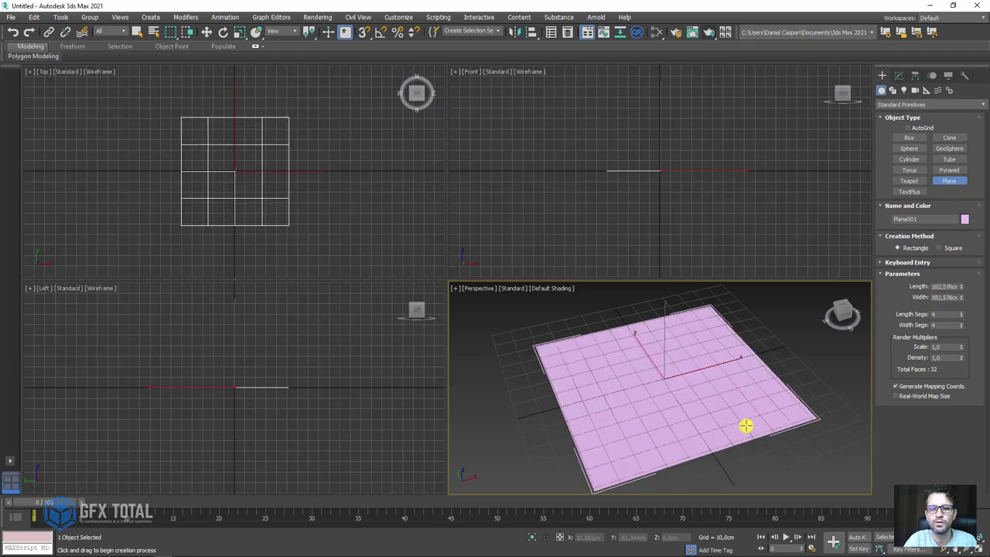
key("w")
left_click_drag(659, 363, 731, 375)
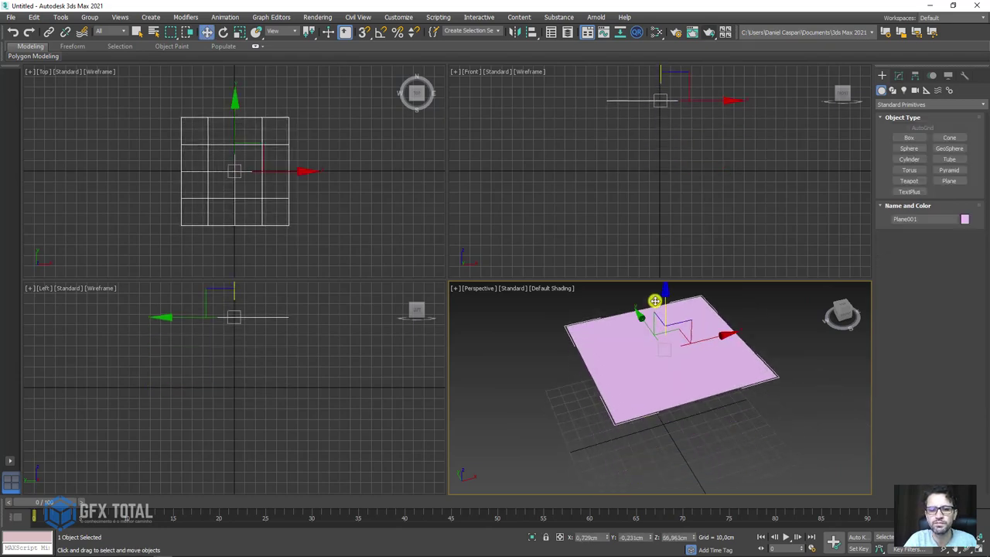
key("F4")
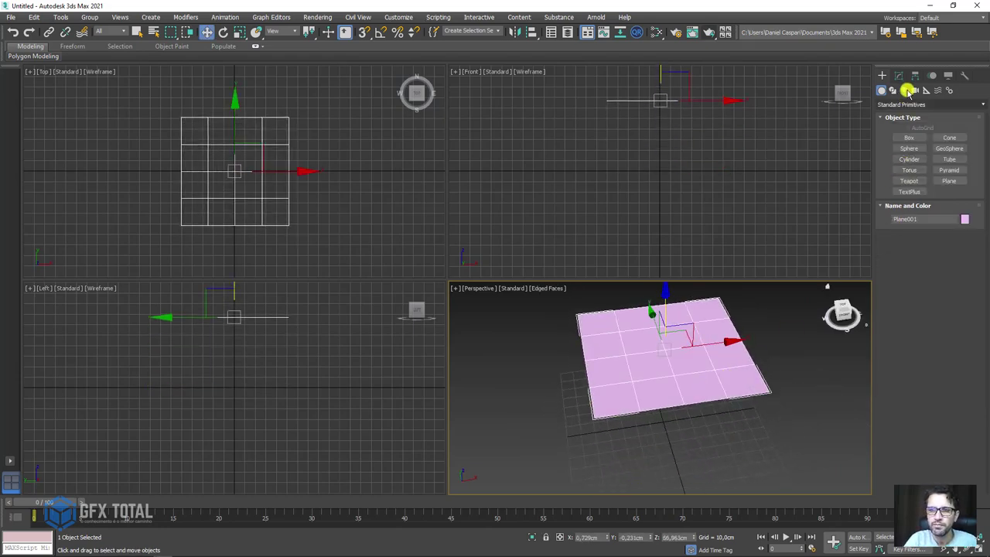
Step: Set the plane's length and width segments to 14 each (392 faces)
left_click(897, 78)
middle_click_drag(753, 376, 740, 380, "alt")
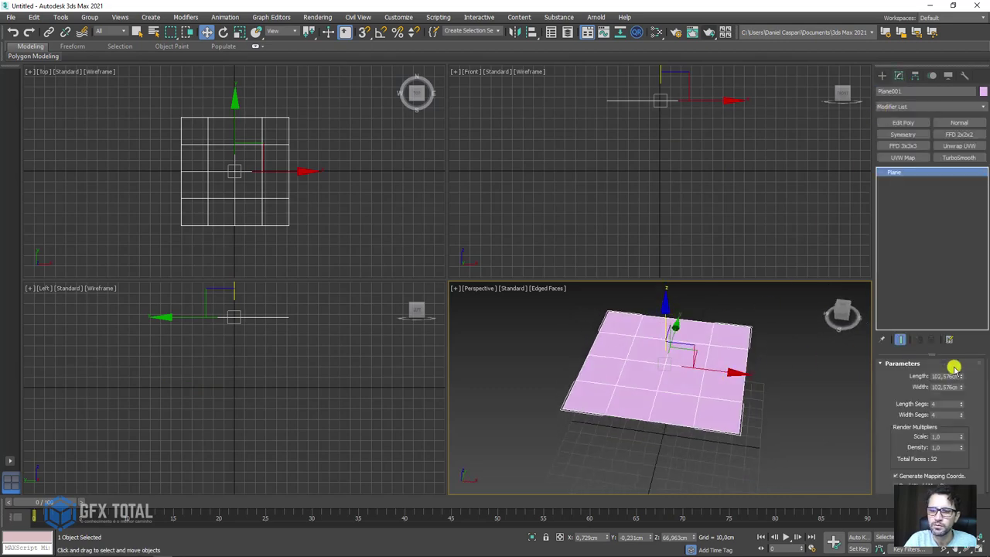
left_click_drag(964, 407, 951, 404)
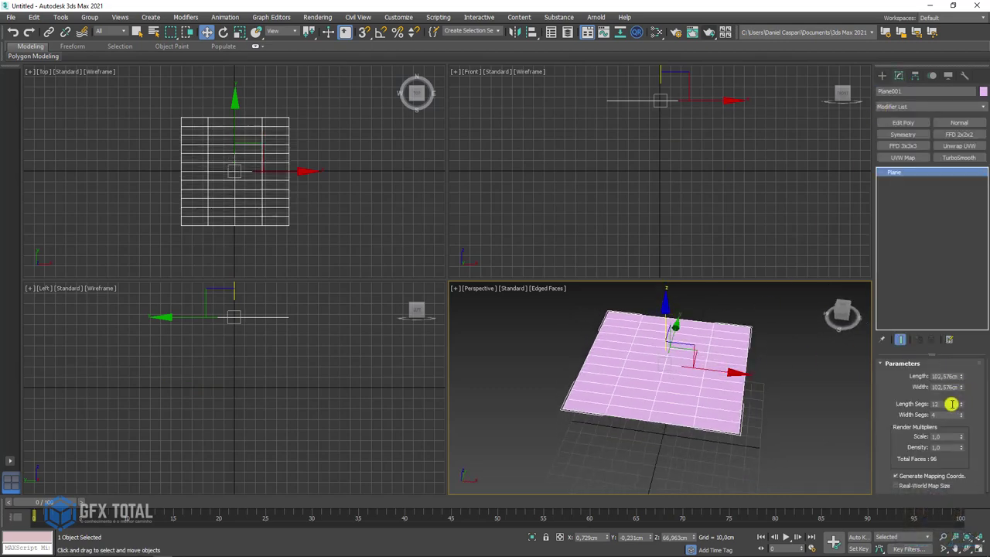
key("Tab")
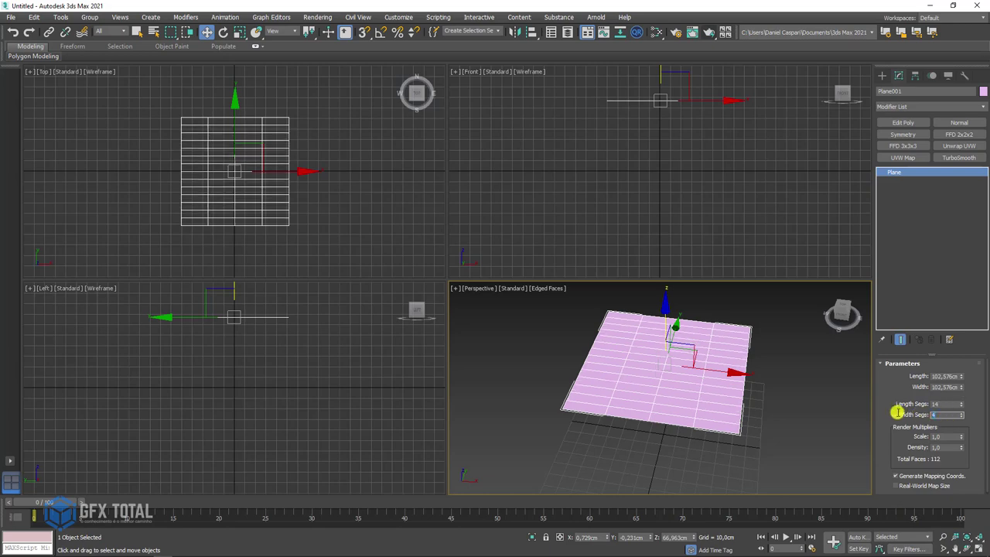
type("14")
key("Return")
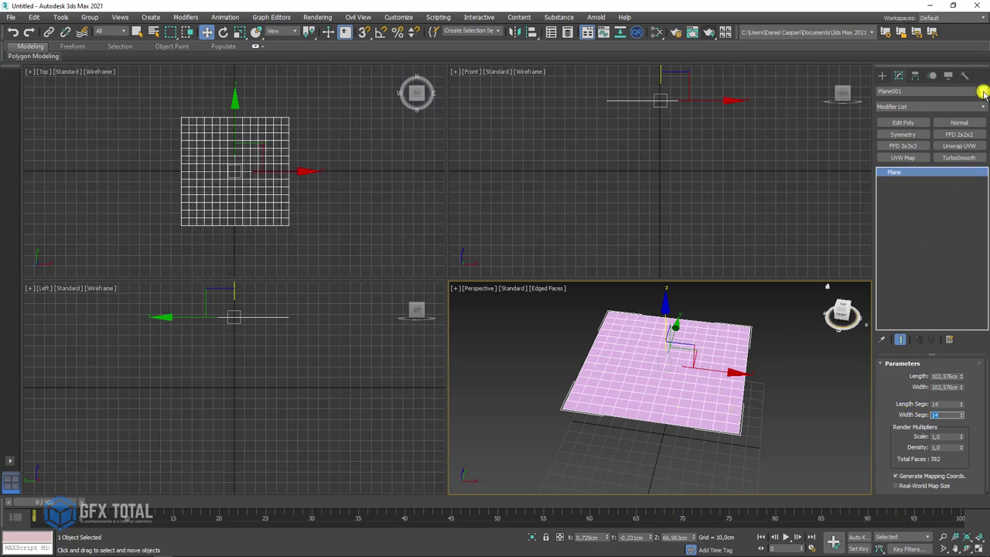
left_click(983, 91)
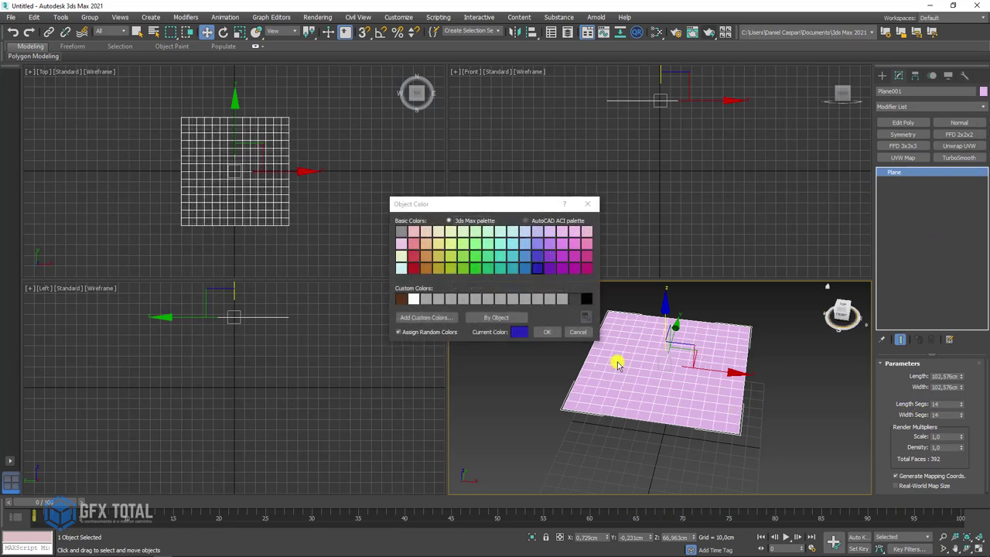
Step: Give the plane a blue object colour
left_click(546, 332)
middle_click_drag(612, 371, 621, 400, "alt")
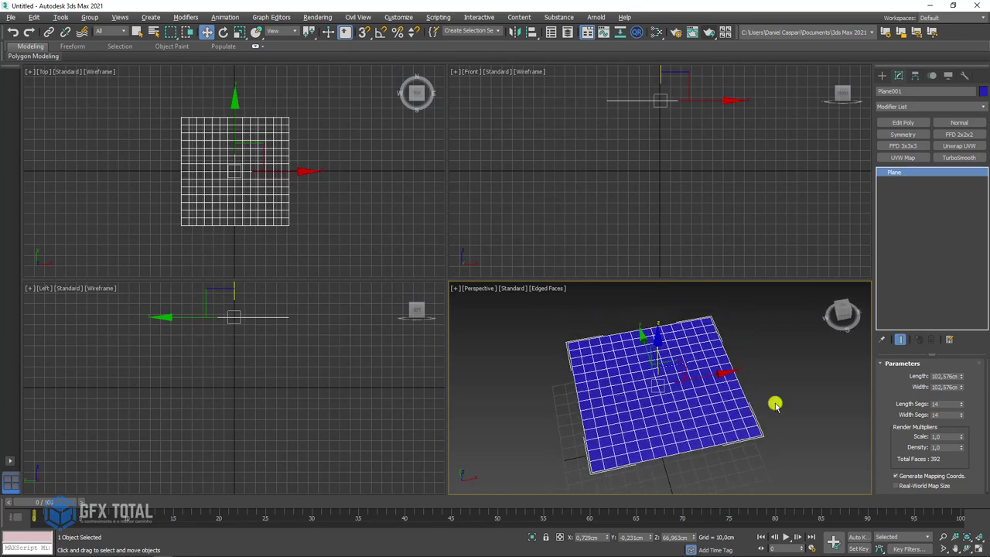
middle_click_drag(776, 405, 772, 399, "alt")
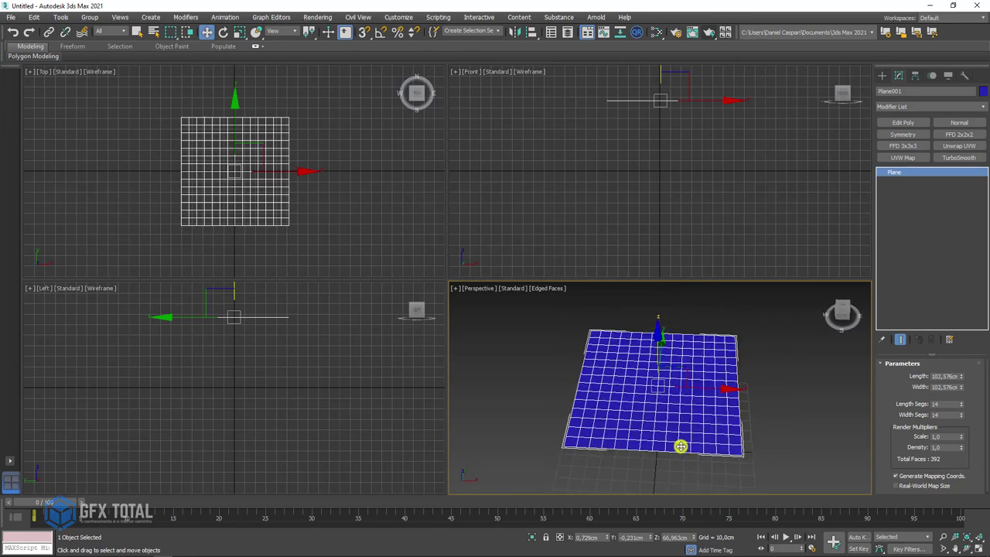
Step: Add an Edit Poly modifier and delete the plane's right-half polygons
left_click(901, 122)
left_click(887, 174)
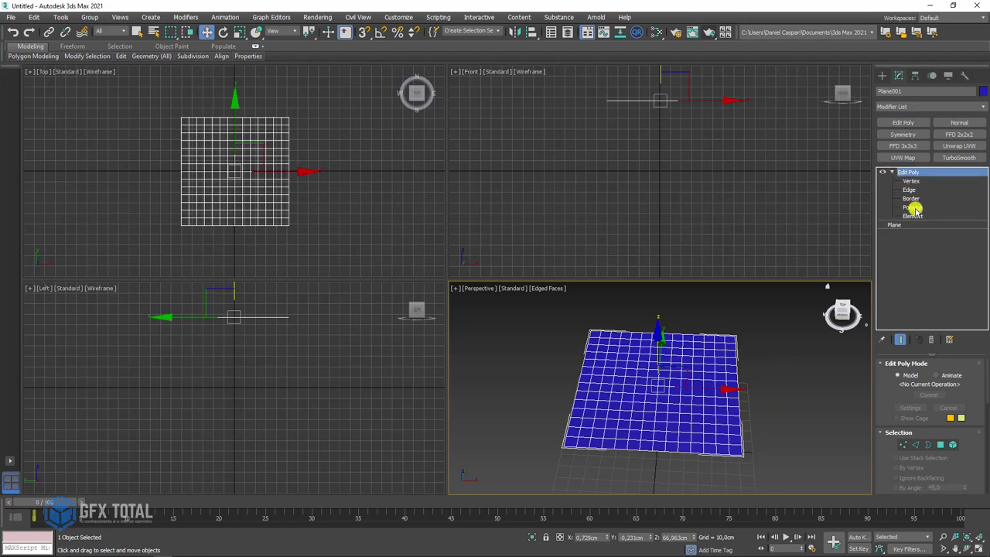
left_click(912, 208)
left_click_drag(664, 483, 664, 481)
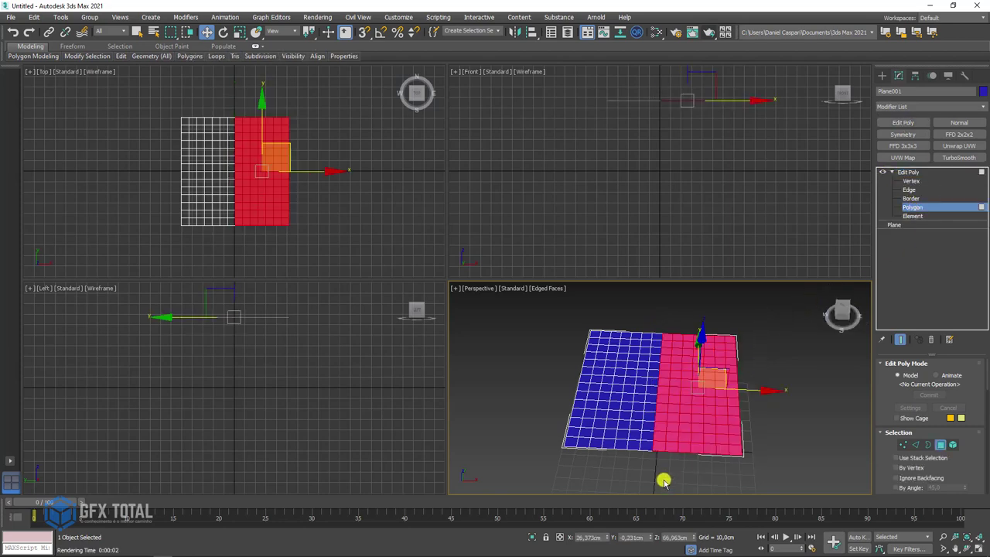
middle_click_drag(685, 469, 723, 440, "alt")
key("Delete")
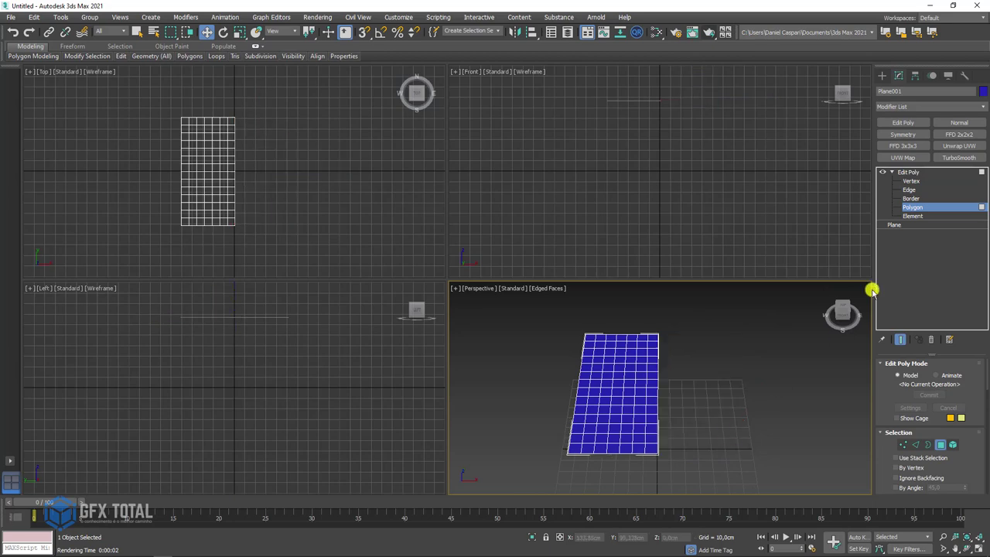
left_click(913, 171)
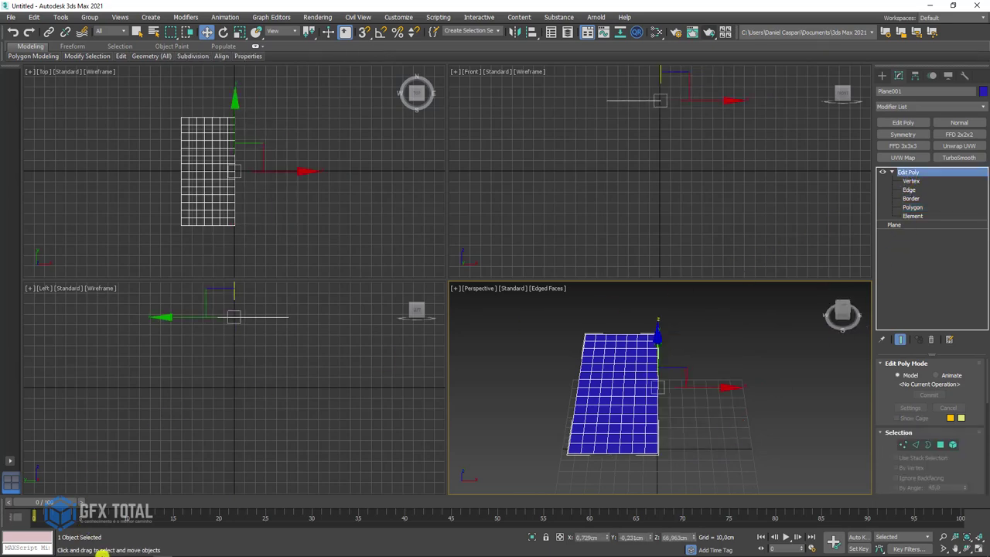
left_click(124, 550)
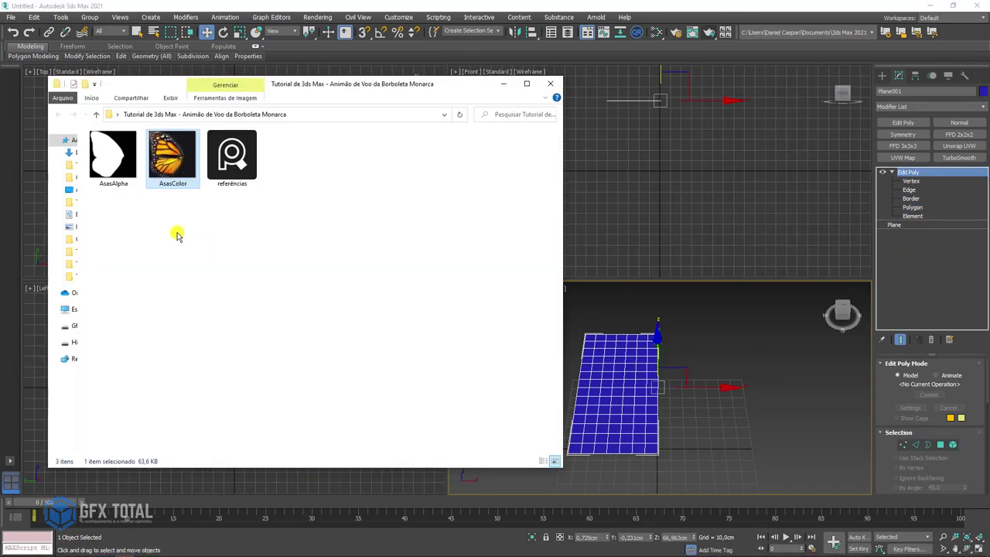
Step: Apply the AsasColor wing image from the texture folder onto the half plane
left_click_drag(349, 96, 320, 89)
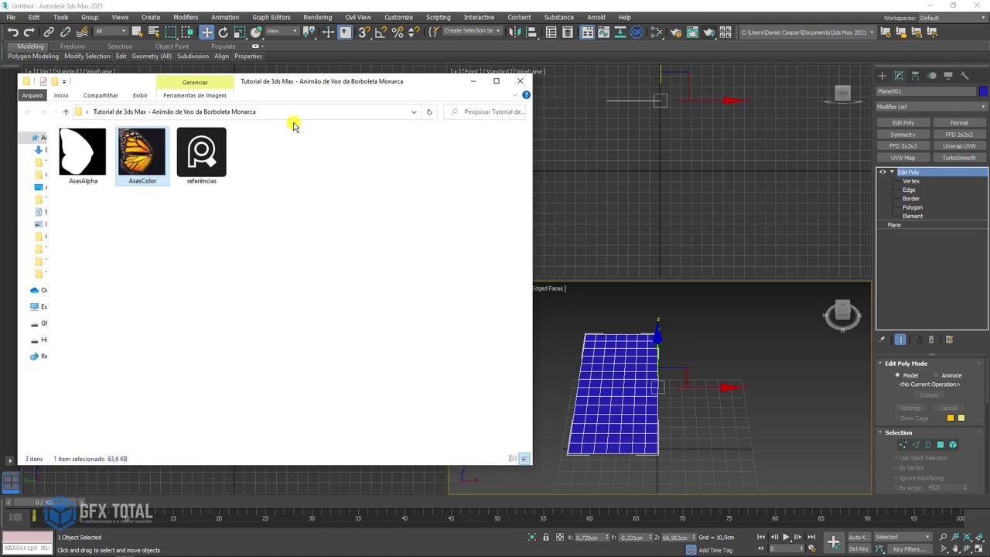
left_click_drag(131, 151, 621, 388)
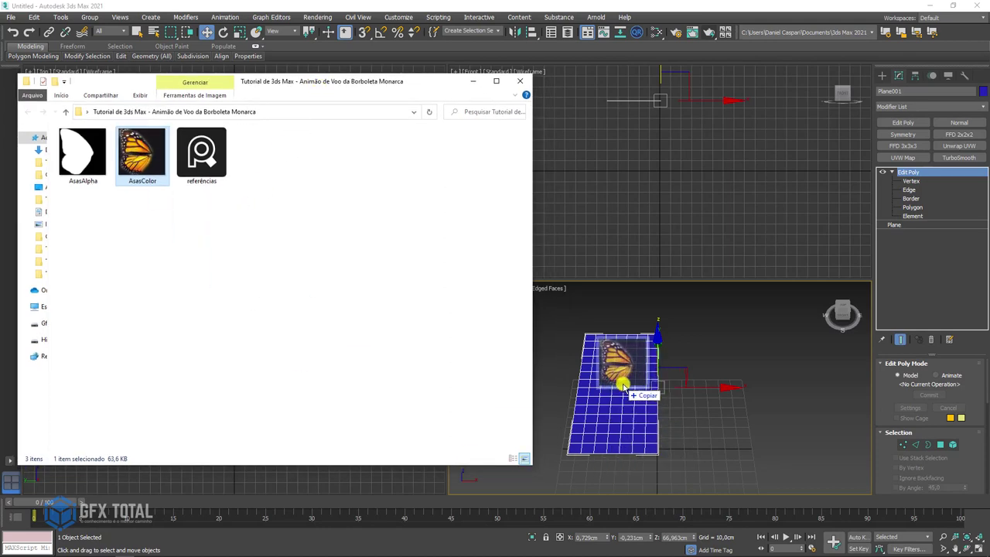
left_click(473, 82)
middle_click_drag(653, 389, 648, 413, "alt")
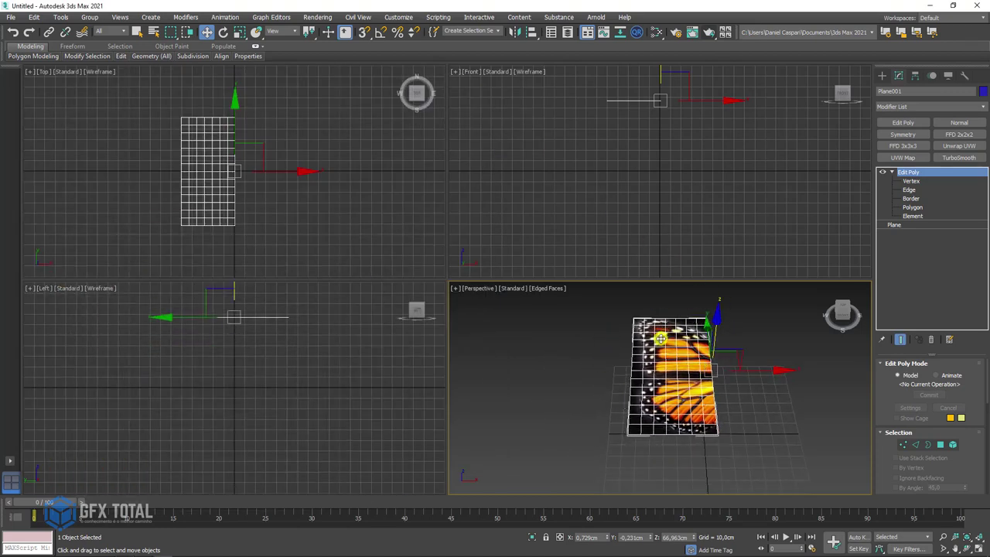
mouse_move(692, 380)
middle_mouse_down("alt")
mouse_move(710, 403)
mouse_move(590, 330)
middle_mouse_up("alt")
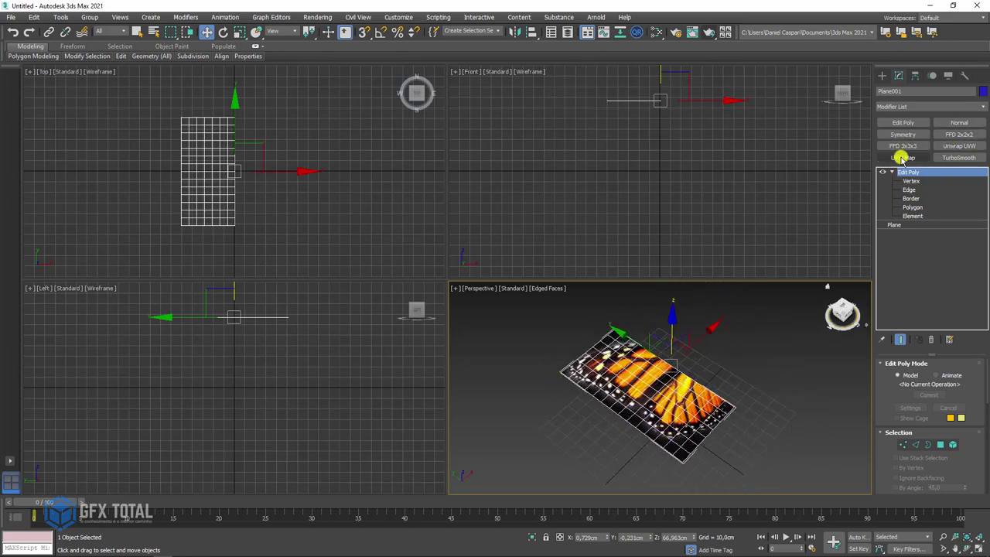
left_click(921, 106)
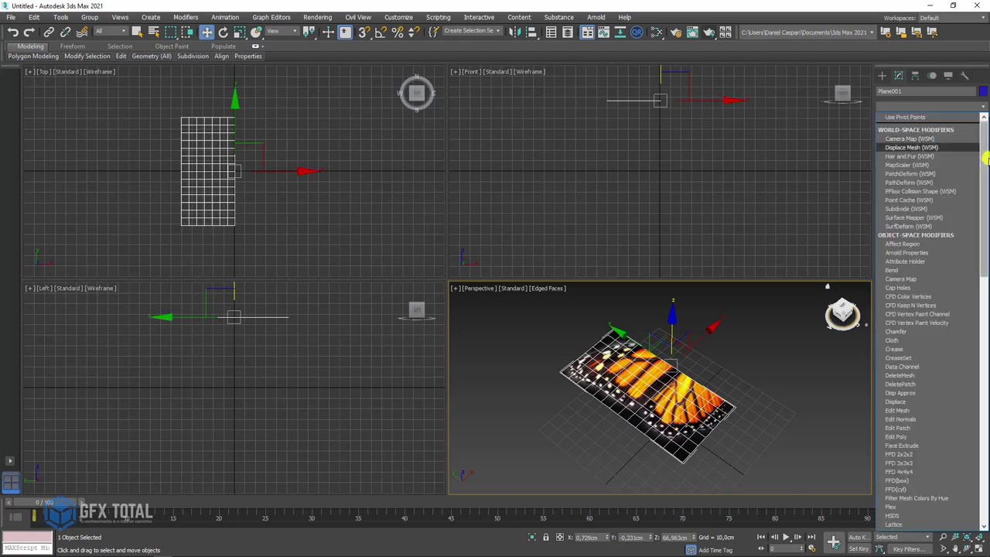
Step: Add a UVW Map modifier above Edit Poly and select its Gizmo
left_click_drag(984, 164, 979, 464)
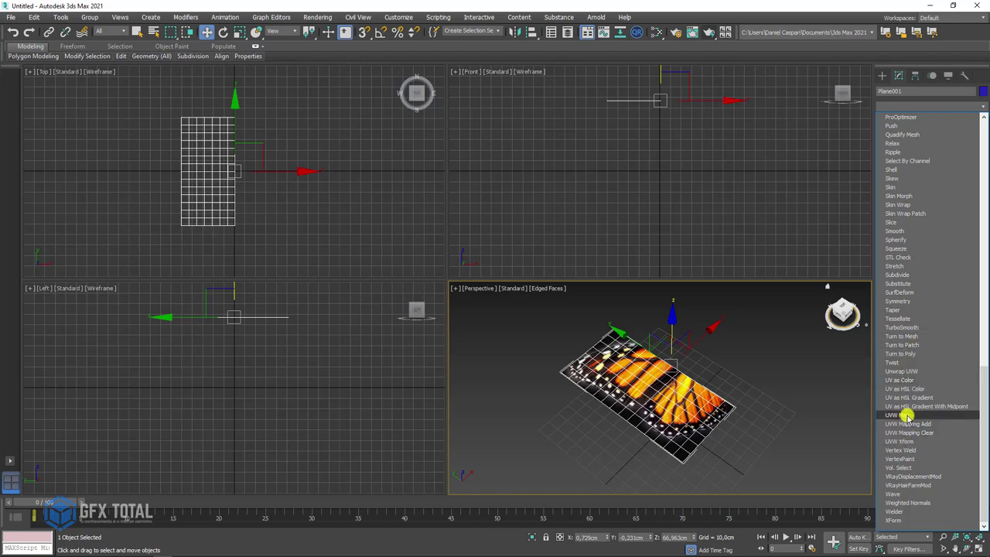
left_click(768, 403)
left_click(903, 157)
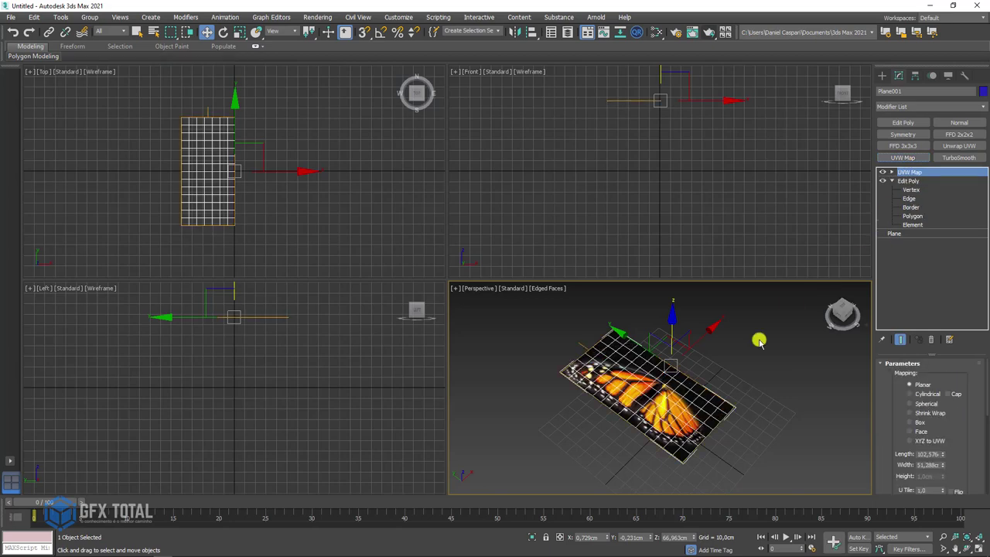
left_click(891, 172)
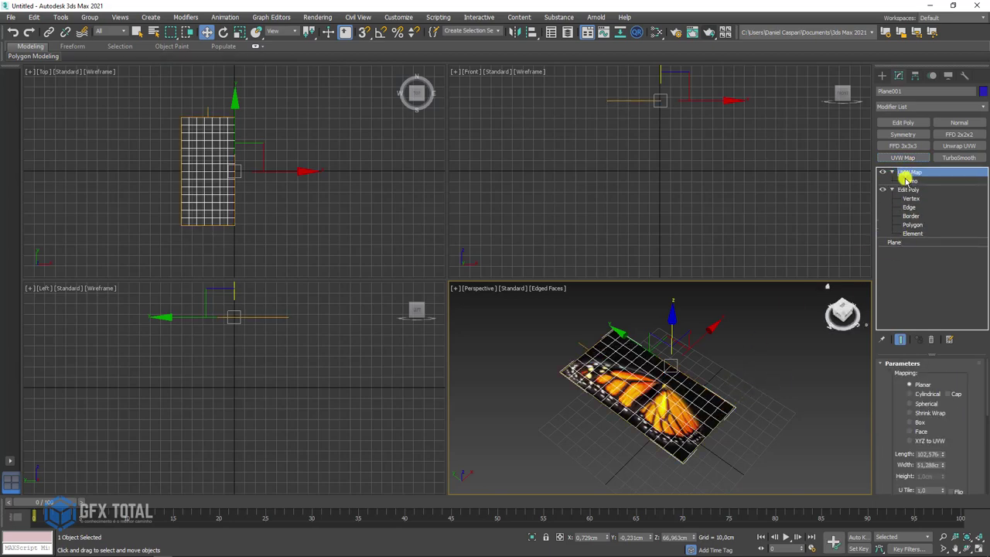
left_click(911, 179)
Step: Move and scale the UVW gizmo along X so the wing image fills the half plane
middle_click_drag(741, 375, 654, 393, "alt")
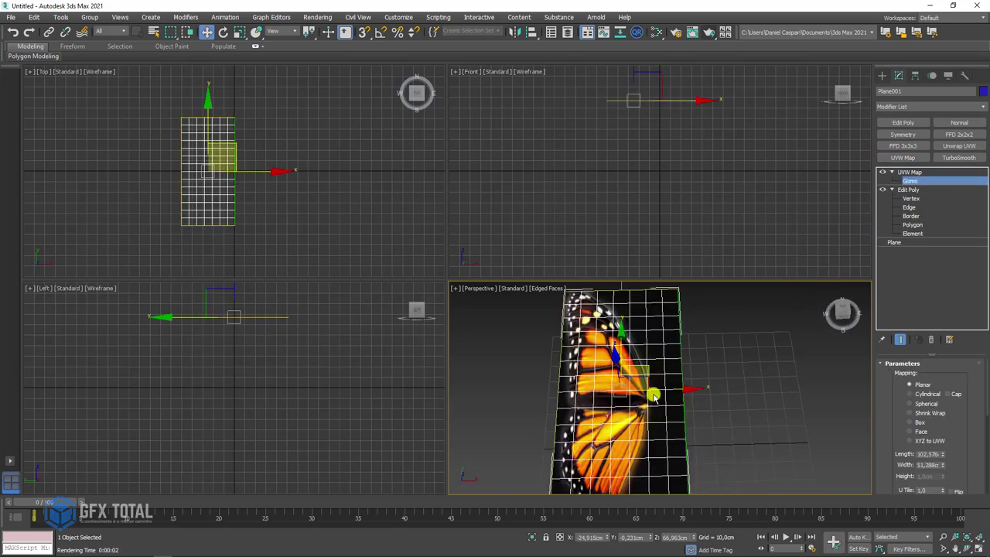
mouse_move(663, 391)
left_mouse_down()
mouse_move(906, 391)
mouse_move(647, 409)
mouse_move(719, 404)
left_mouse_up()
key("r")
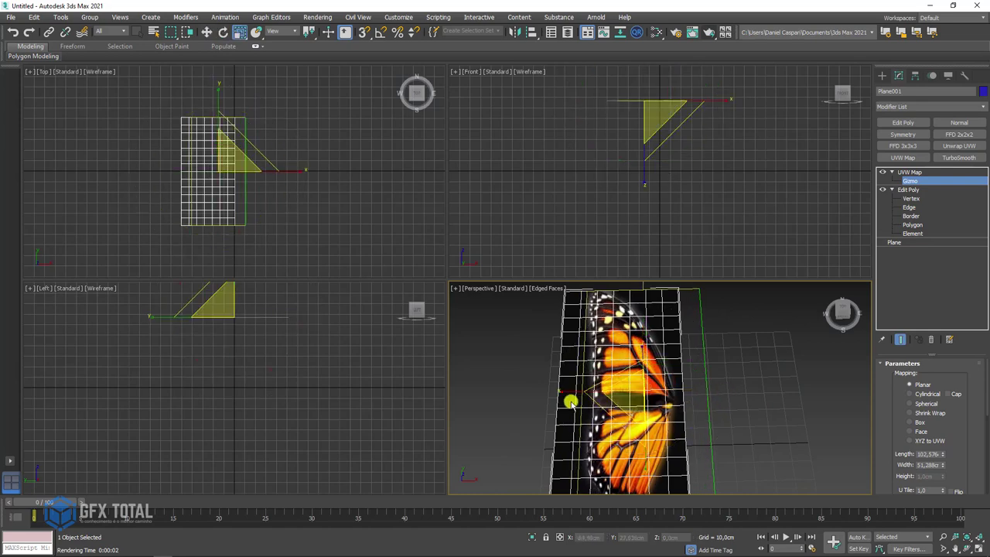
mouse_move(570, 402)
left_mouse_down()
mouse_move(565, 389)
mouse_move(541, 395)
left_mouse_up()
key("w")
left_click_drag(689, 389, 705, 390)
mouse_move(695, 391)
middle_mouse_down("alt")
mouse_move(707, 394)
mouse_move(679, 400)
mouse_move(705, 416)
mouse_move(632, 298)
mouse_move(754, 396)
mouse_move(757, 431)
mouse_move(743, 382)
middle_mouse_up("alt")
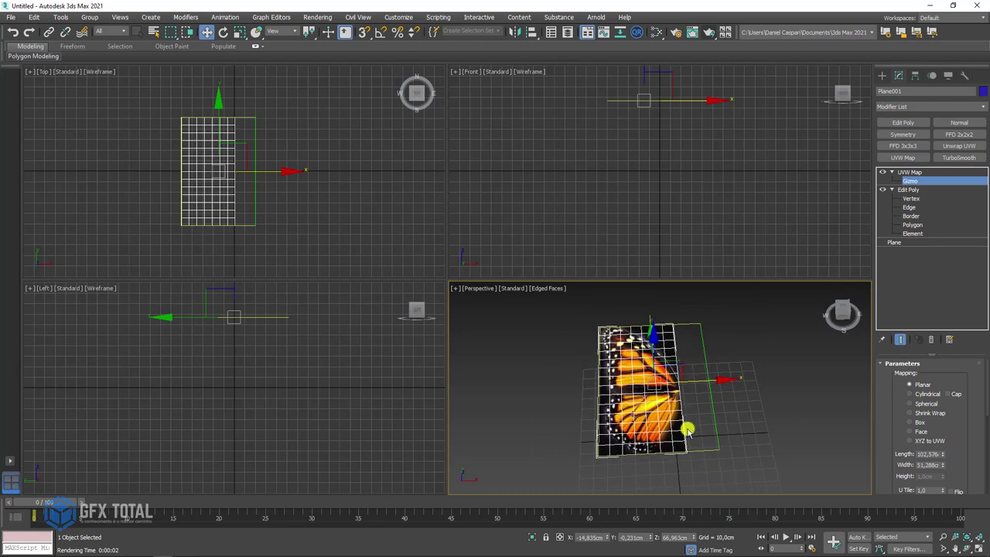
left_click(912, 172)
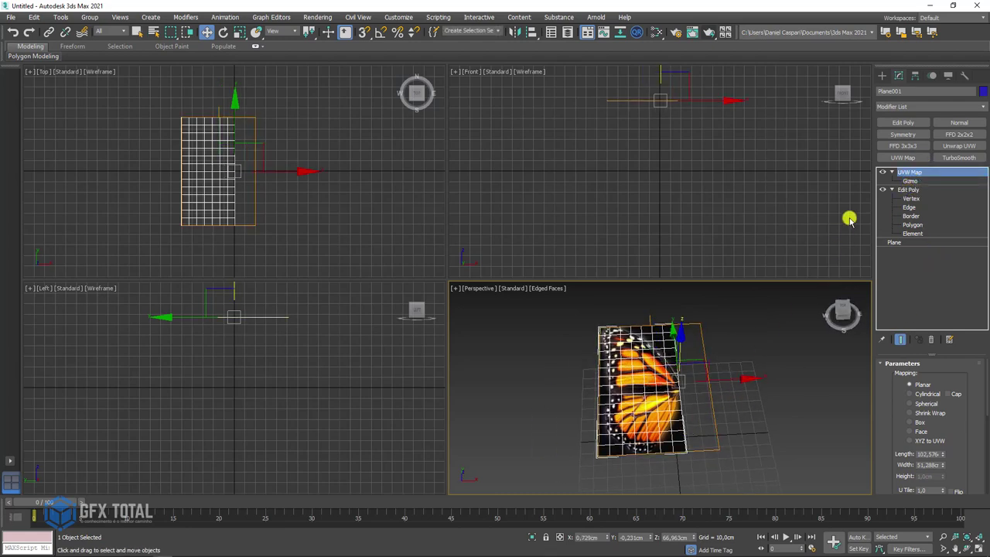
Step: Add an FFD 2x2x2 modifier and stretch the wing plane's left control points outward in X
left_click(957, 135)
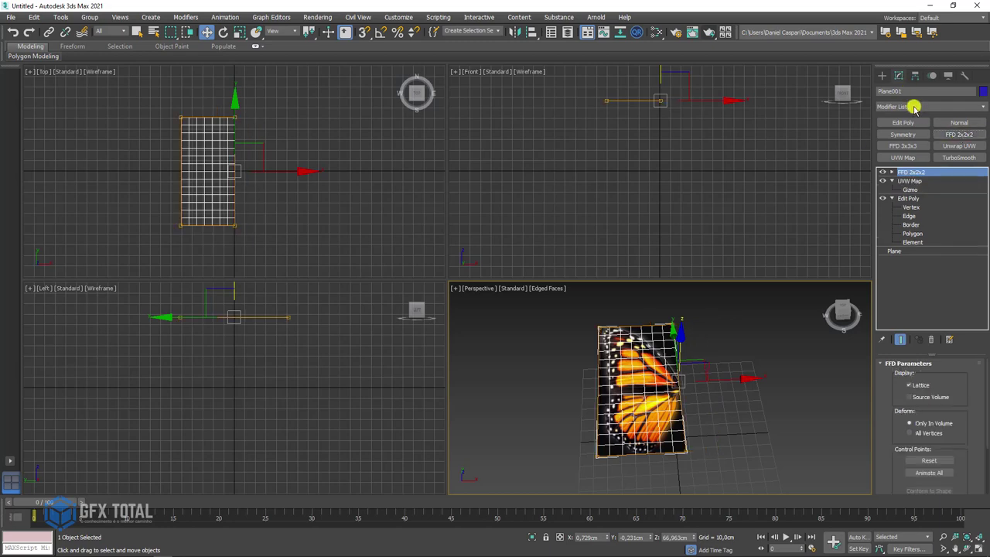
left_click(892, 172)
left_click(909, 181)
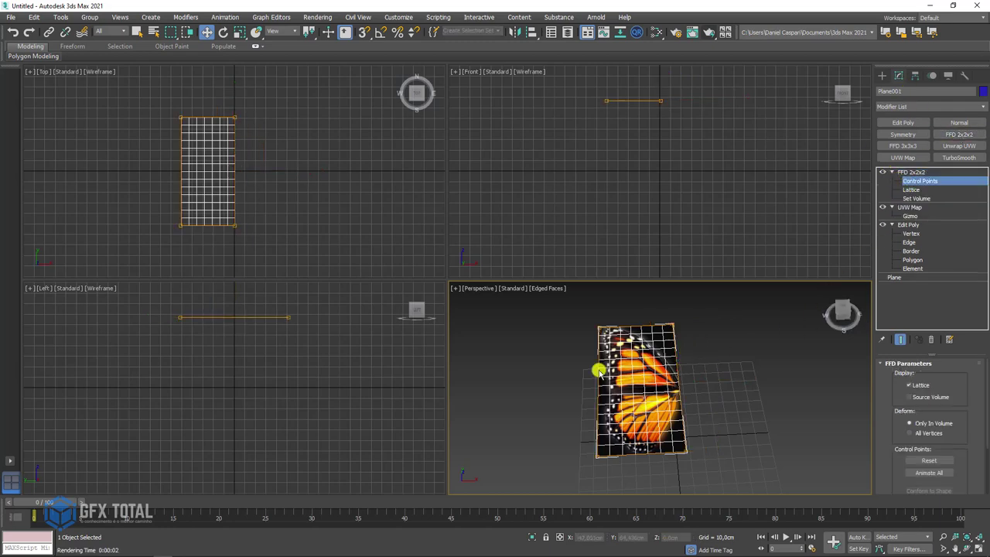
left_click_drag(615, 482, 615, 481)
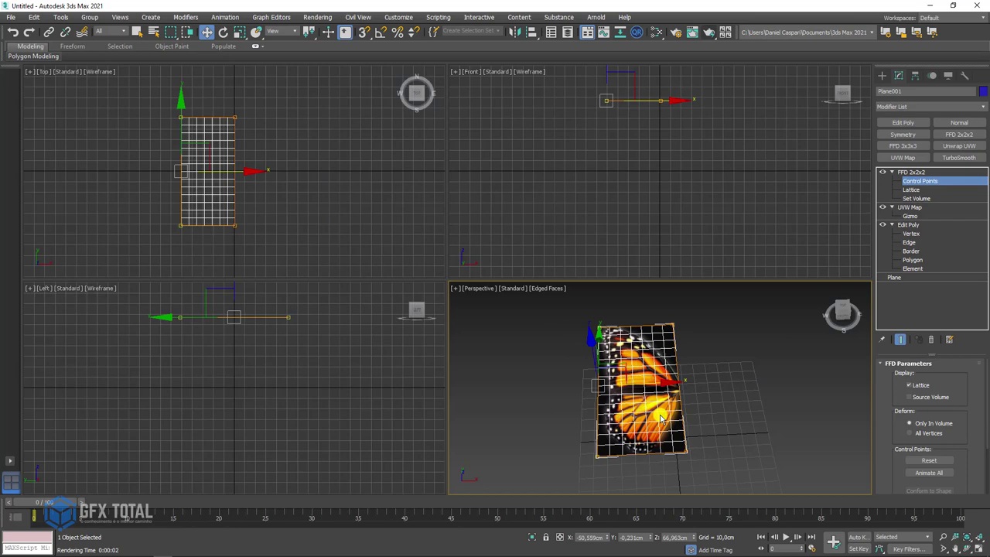
mouse_move(661, 383)
left_mouse_down()
mouse_move(622, 388)
mouse_move(684, 404)
left_mouse_up()
Step: Collapse the plane to an Editable Poly and rotate it to test the flap
right_click(667, 372)
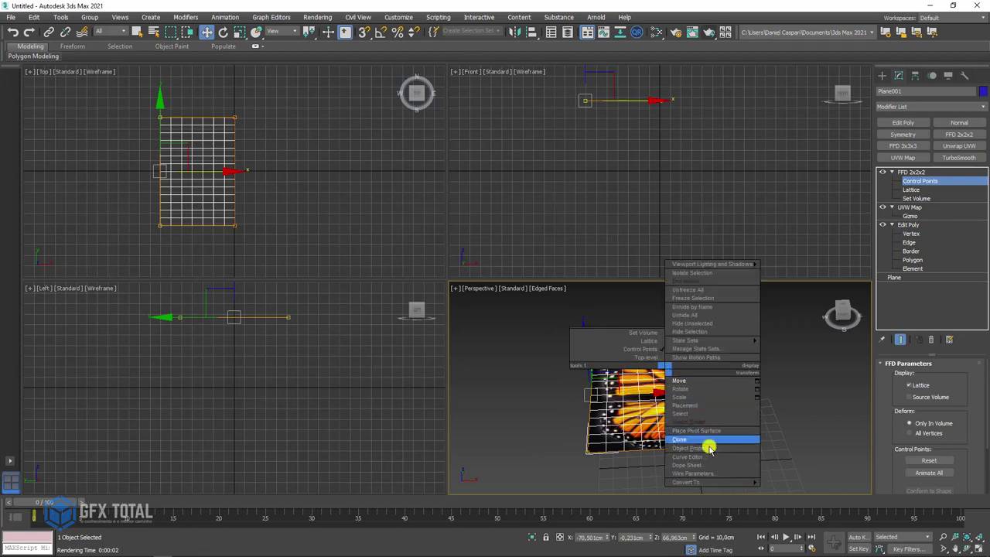
mouse_move(689, 482)
left_click(785, 490)
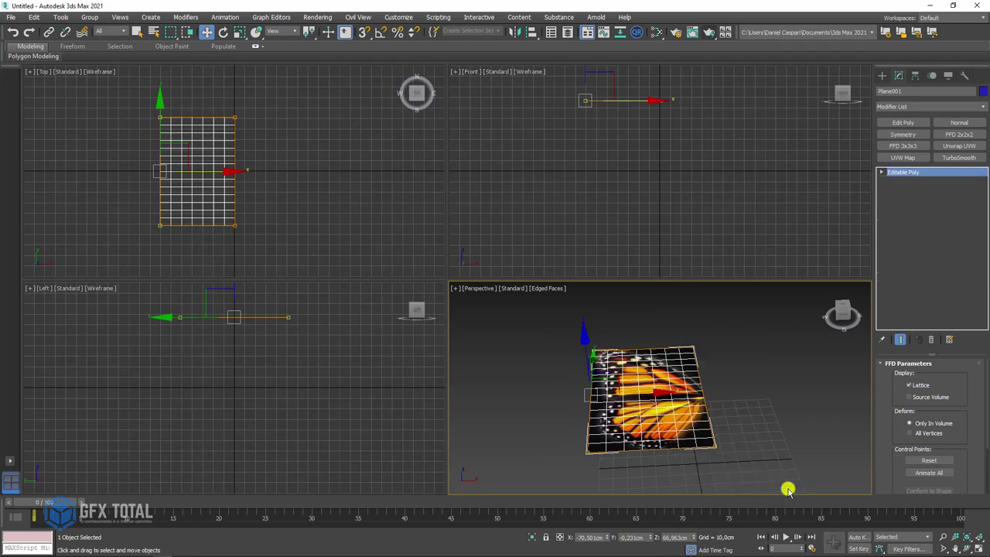
mouse_move(760, 398)
middle_mouse_down("alt")
mouse_move(767, 424)
mouse_move(738, 424)
middle_mouse_up("alt")
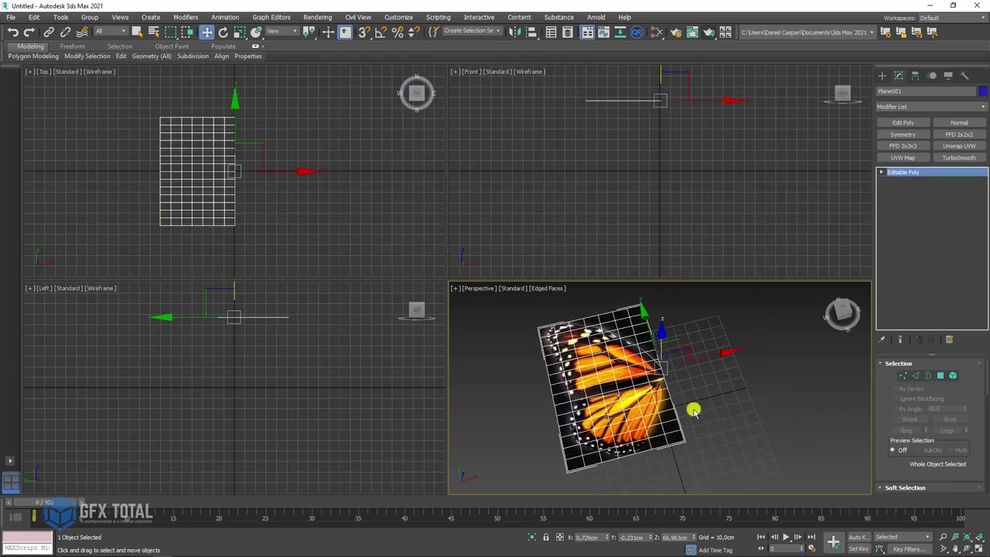
key("e")
mouse_move(673, 338)
left_mouse_down()
mouse_move(696, 309)
mouse_move(667, 332)
mouse_move(698, 338)
mouse_move(699, 322)
mouse_move(601, 356)
mouse_move(745, 323)
mouse_move(535, 379)
mouse_move(791, 323)
mouse_move(725, 389)
mouse_move(780, 416)
left_mouse_up()
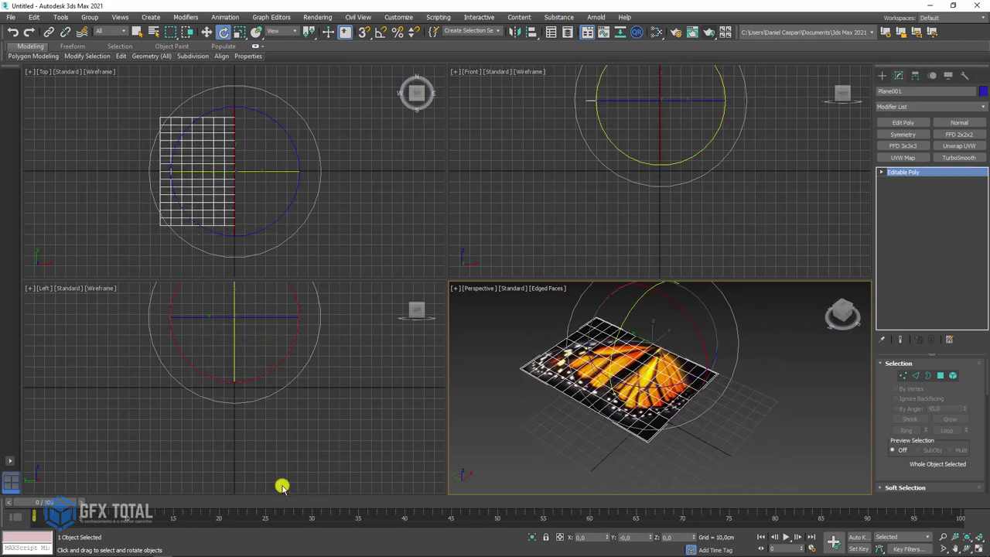
left_click(86, 550)
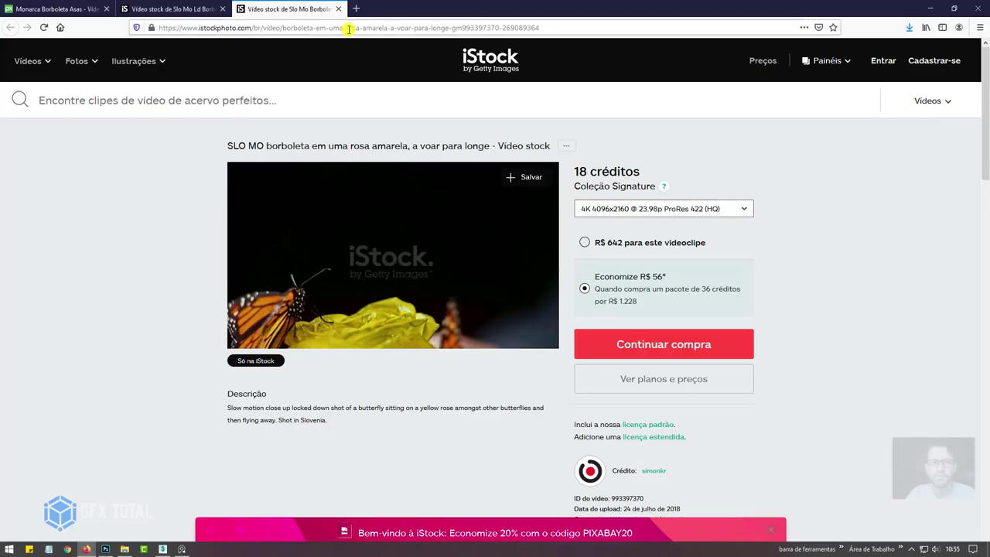
left_click(54, 9)
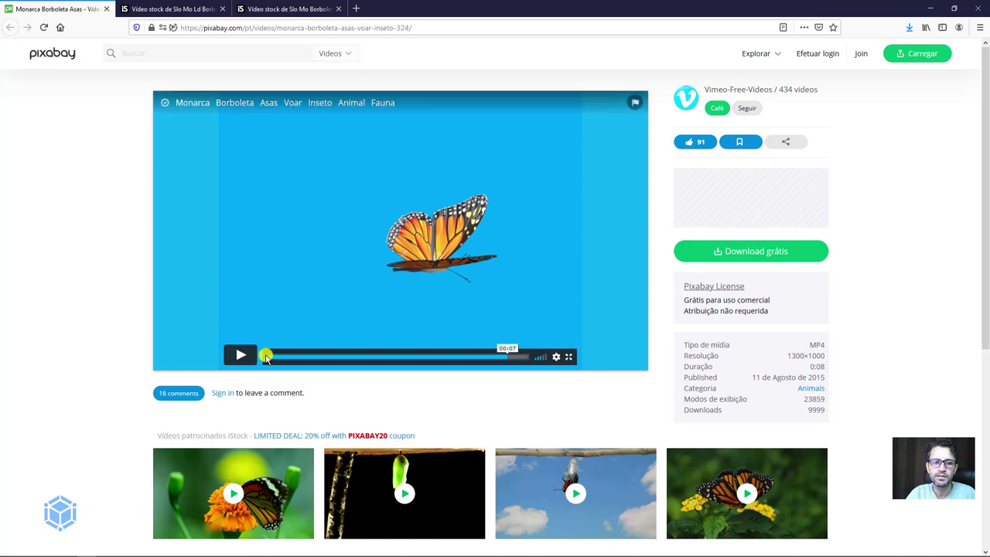
left_click(261, 356)
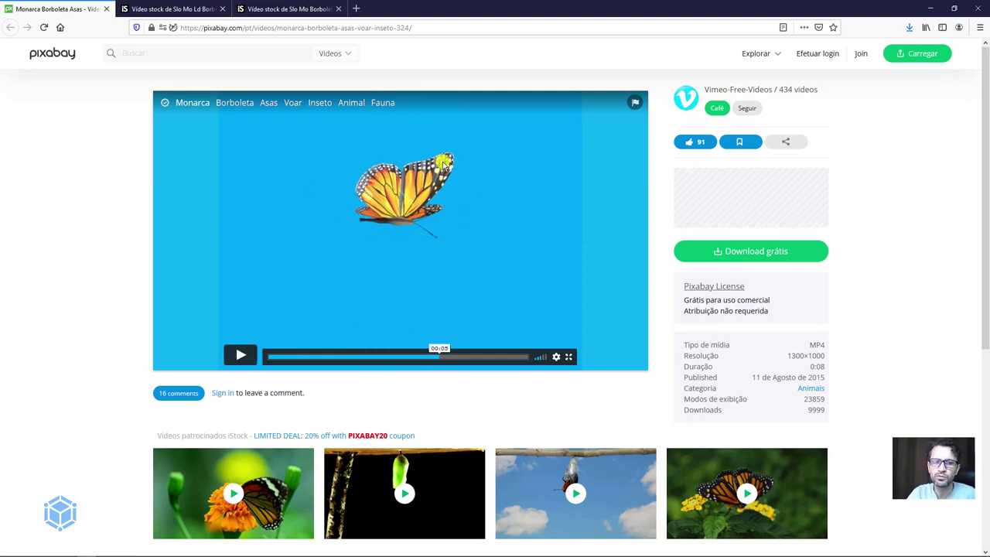
Step: Set the Time Configuration End Time to 30 and scrub the shortened timeline back to frame 0
left_click(927, 9)
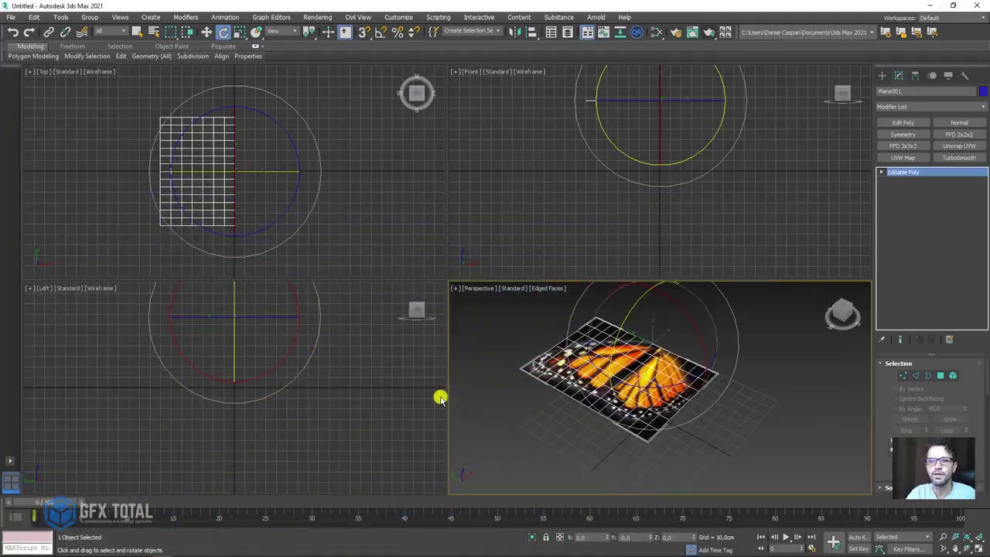
mouse_move(817, 409)
middle_mouse_down("alt")
mouse_move(848, 433)
mouse_move(773, 433)
middle_mouse_up("alt")
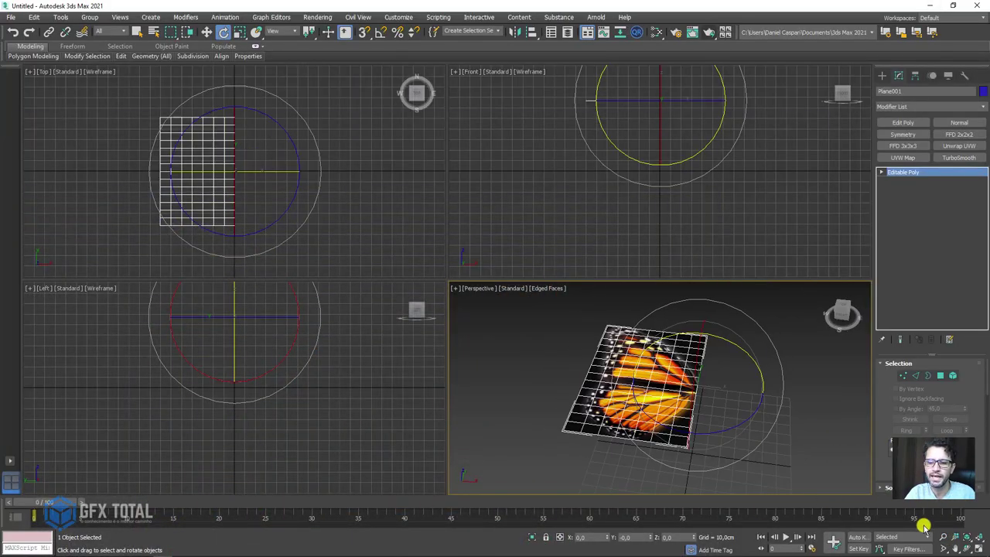
left_click(813, 548)
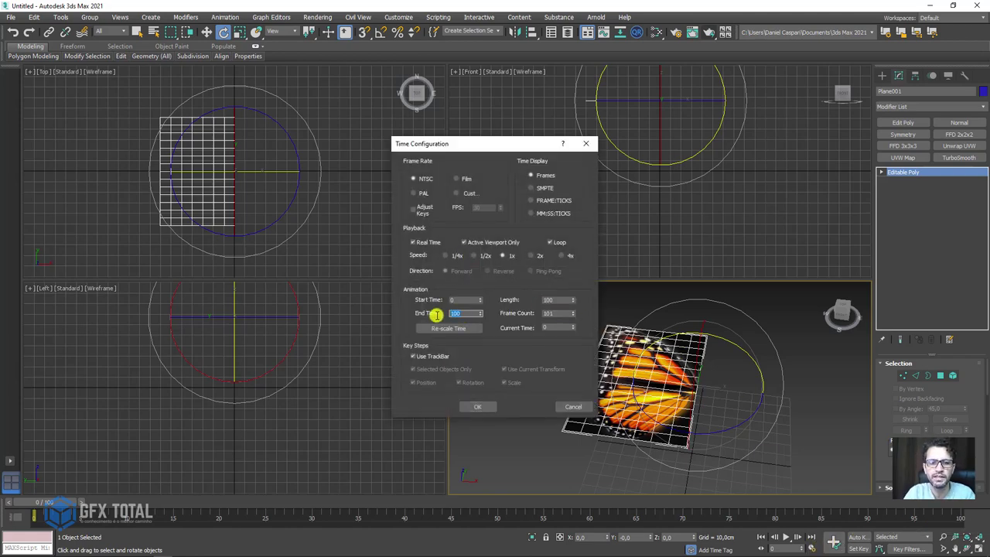
type("30")
double_click(456, 315)
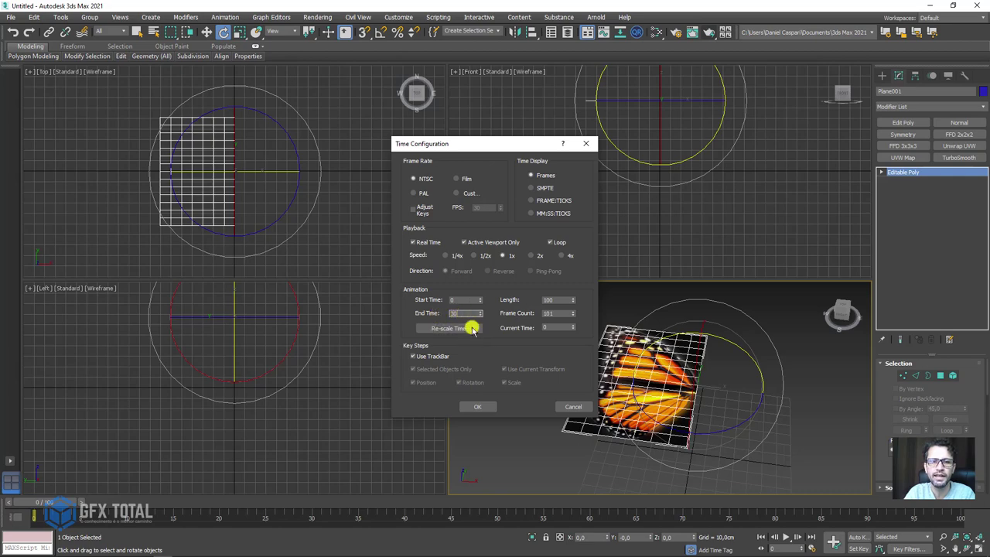
left_click(479, 406)
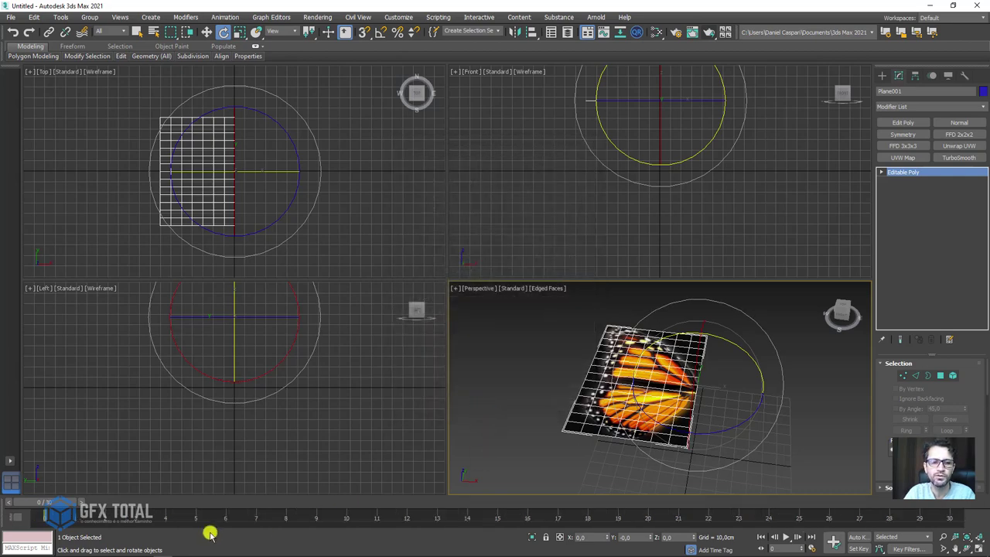
mouse_move(52, 511)
left_mouse_down()
mouse_move(947, 516)
mouse_move(1, 517)
left_mouse_up()
key("e")
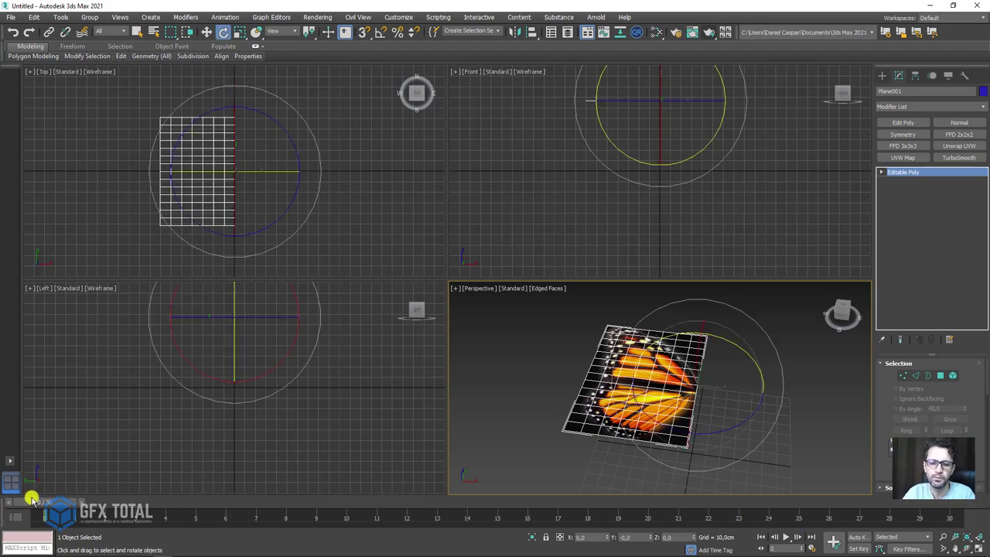
Step: With Auto Key on, rotate the wing about 60 degrees upward on its hinge at frame 0
left_click(860, 536)
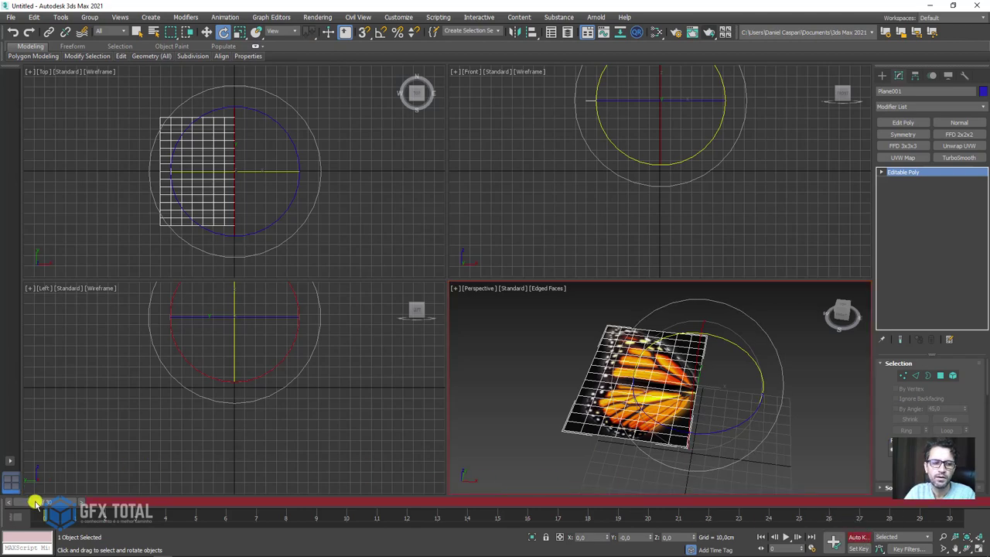
left_click_drag(48, 503, 980, 516)
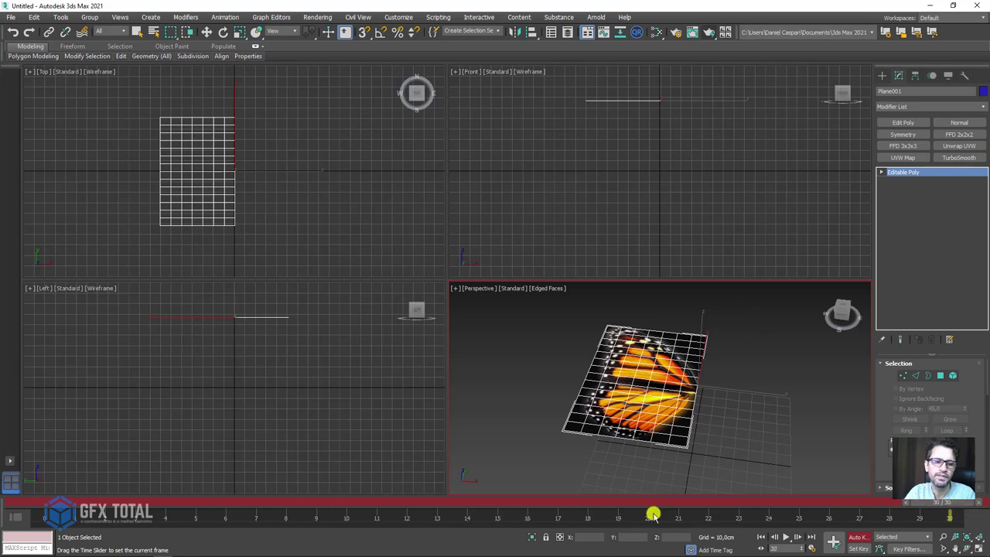
key("Home")
key("e")
mouse_move(750, 385)
left_mouse_down()
mouse_move(769, 387)
mouse_move(698, 349)
mouse_move(782, 369)
left_mouse_up()
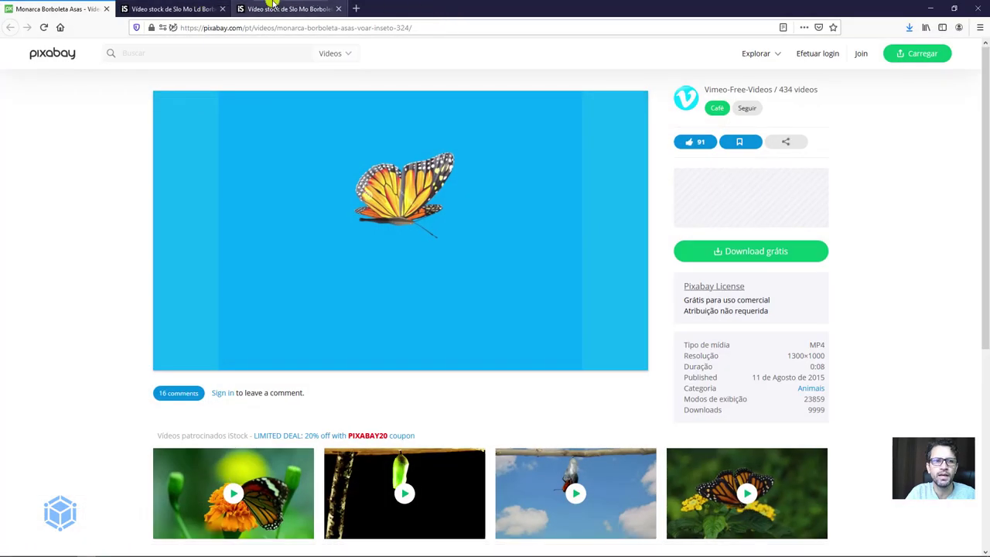
Step: Replay the iStock slow-motion butterfly clip in Firefox for reference
left_click(273, 6)
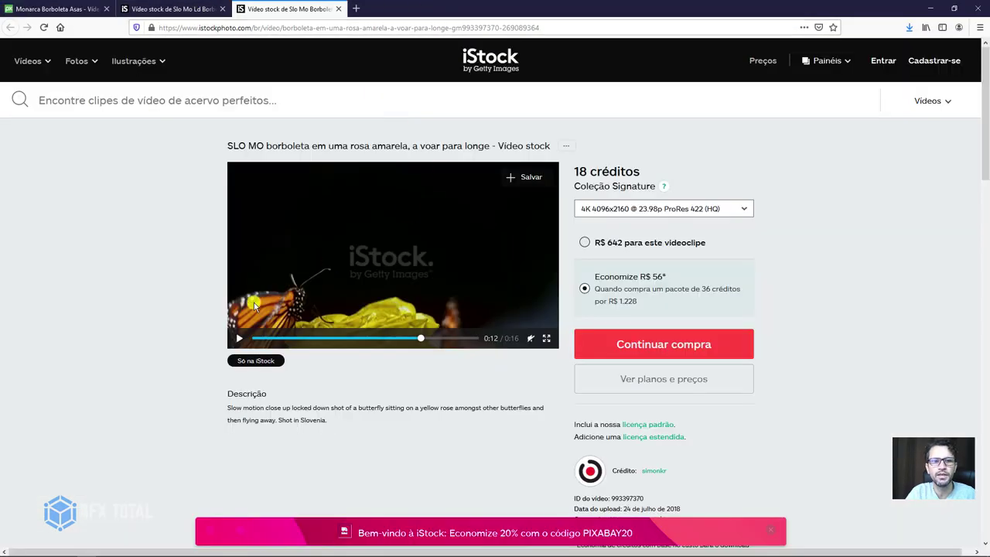
left_click(246, 341)
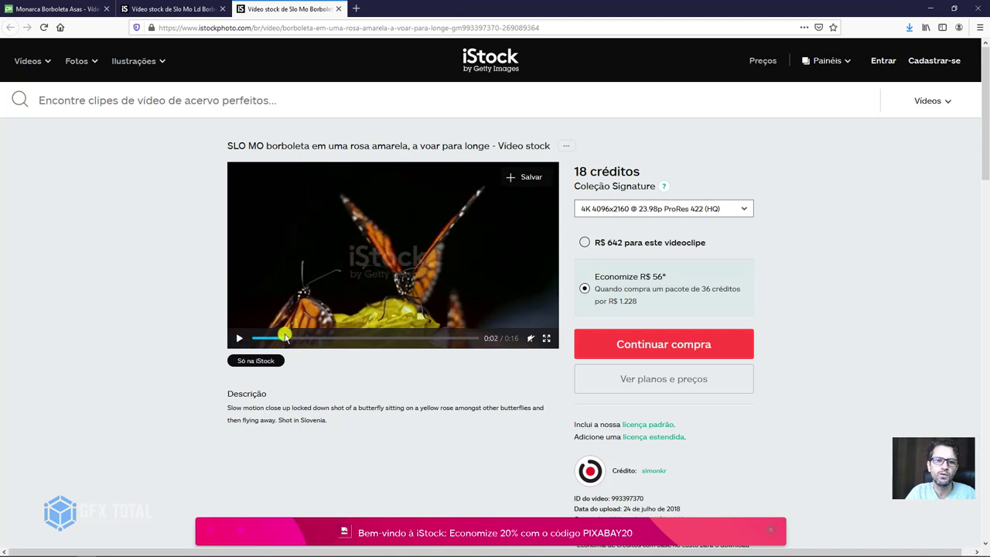
left_click(246, 340)
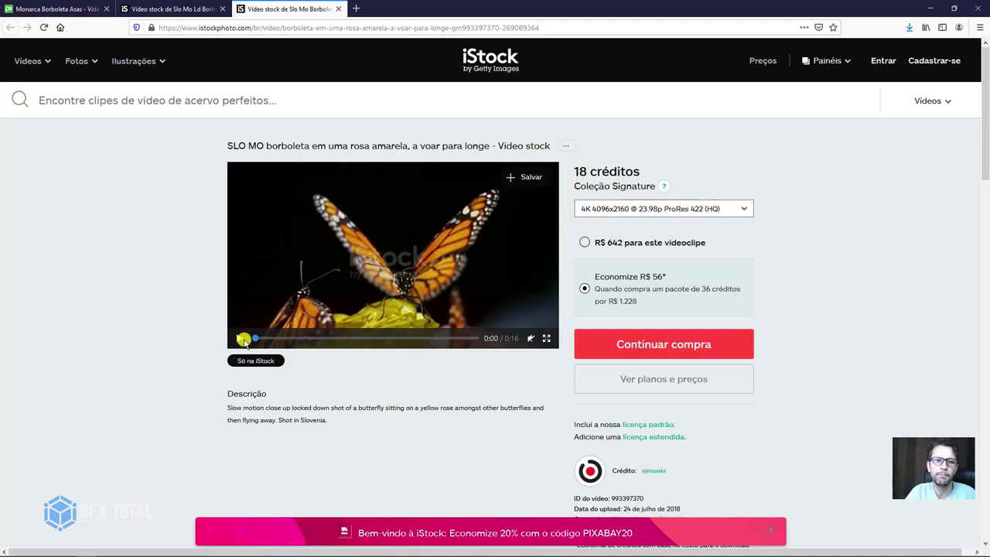
left_click(170, 9)
left_click(288, 9)
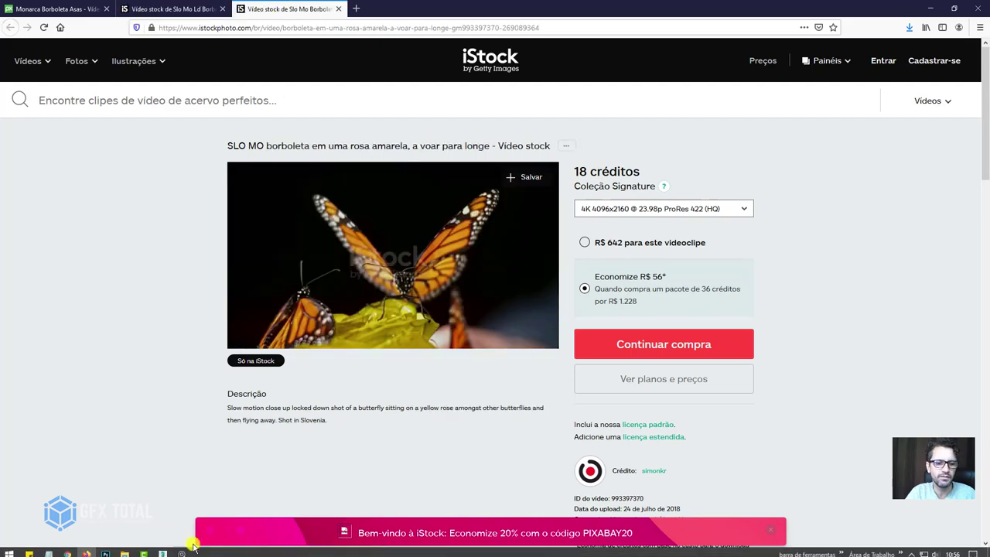
Step: Enlarge the monarch-on-sand reference image and minimize Firefox
left_click(182, 550)
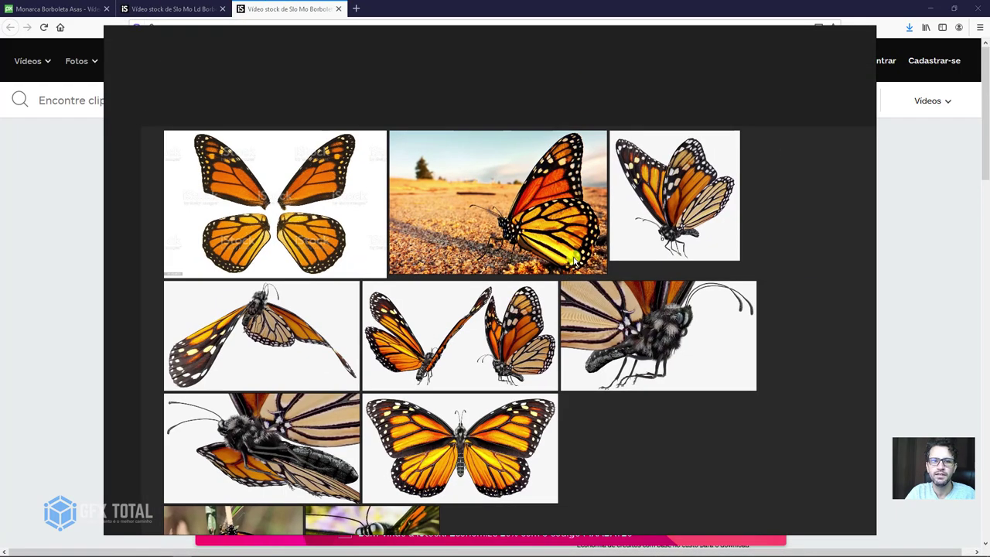
left_click(595, 220)
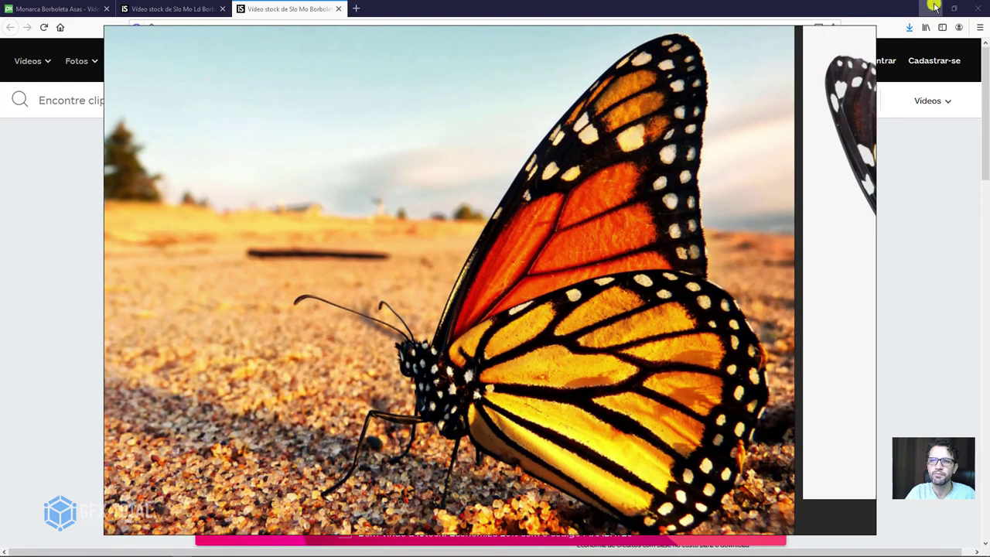
left_click(934, 7)
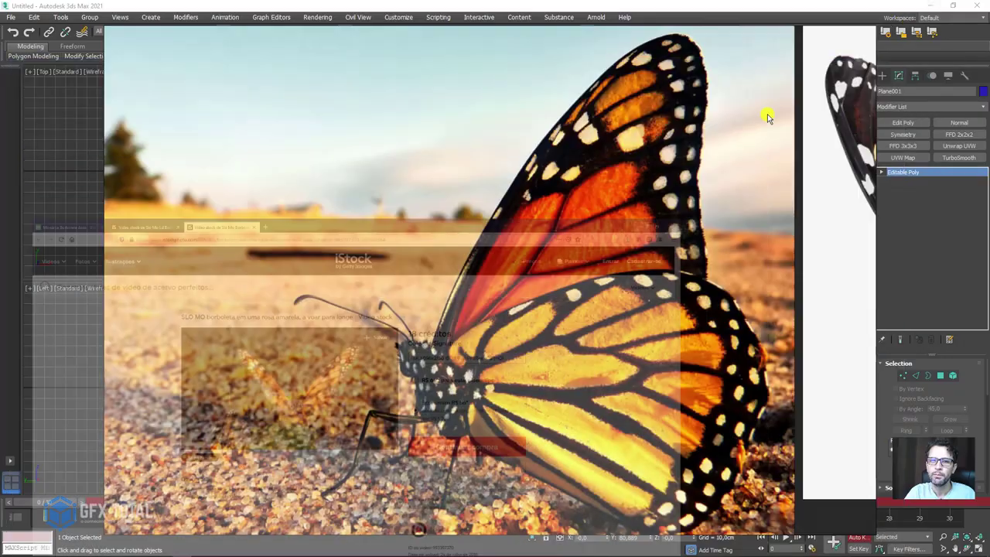
Step: At frame 15, tilt the wing plane over into its mid-flap pose
left_click(754, 8)
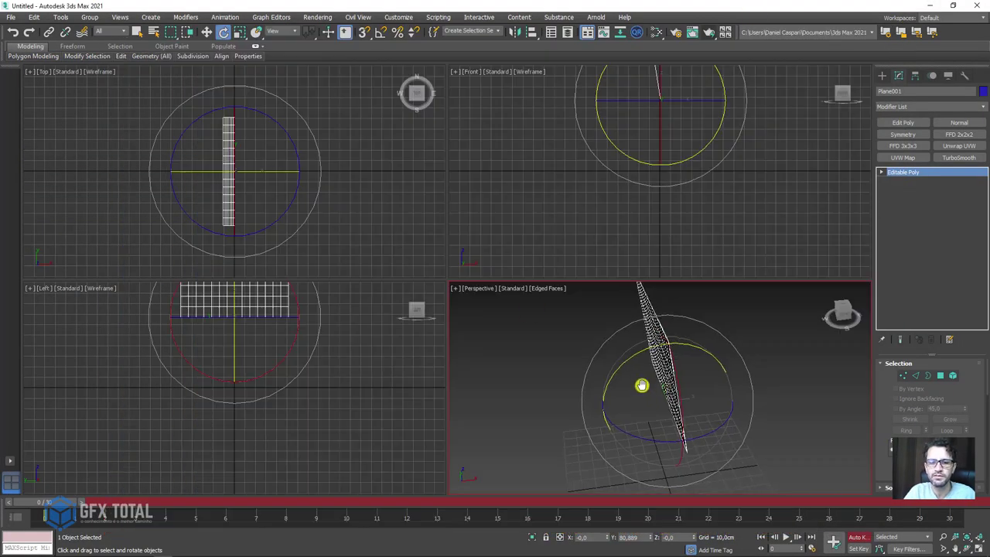
mouse_move(642, 386)
left_mouse_down()
mouse_move(590, 369)
mouse_move(663, 366)
left_mouse_up()
middle_click_drag(664, 367, 680, 400)
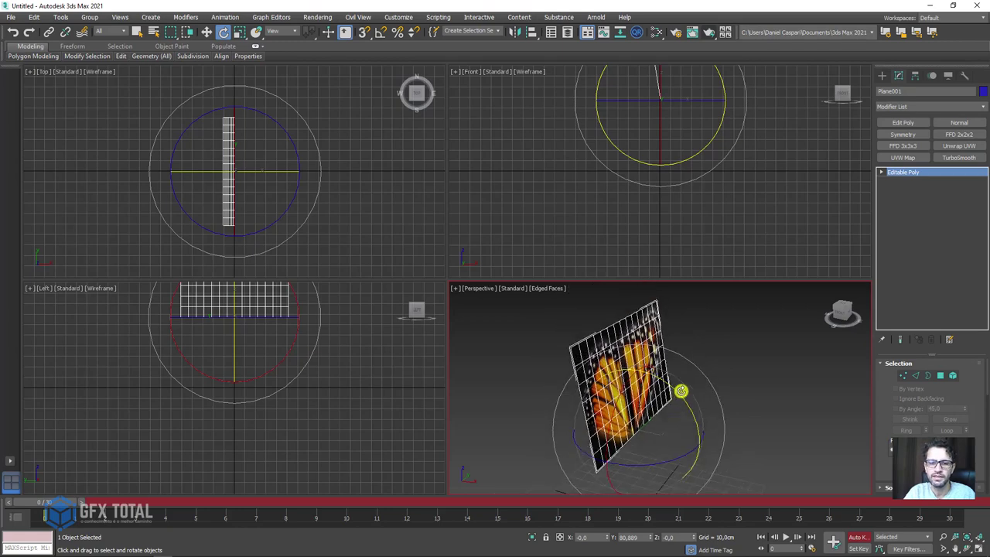
left_click_drag(680, 390, 679, 393)
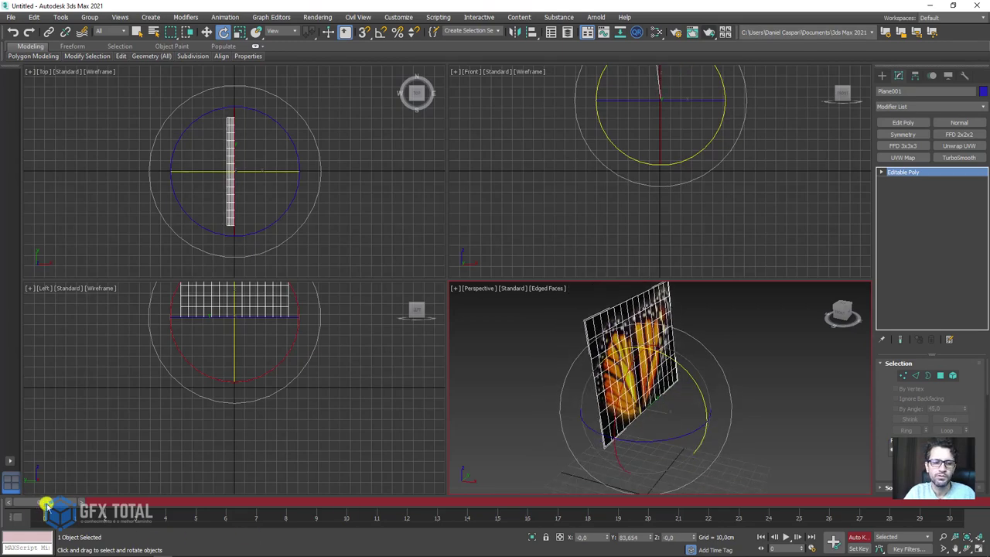
left_click_drag(46, 504, 502, 502)
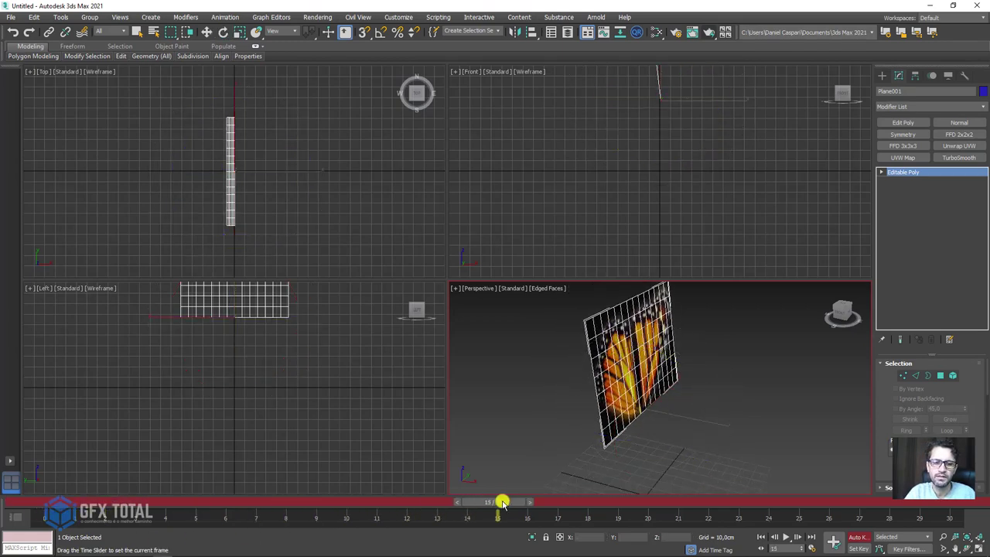
key("e")
mouse_move(585, 400)
left_mouse_down()
mouse_move(633, 373)
mouse_move(632, 333)
mouse_move(520, 256)
mouse_move(534, 262)
left_mouse_up()
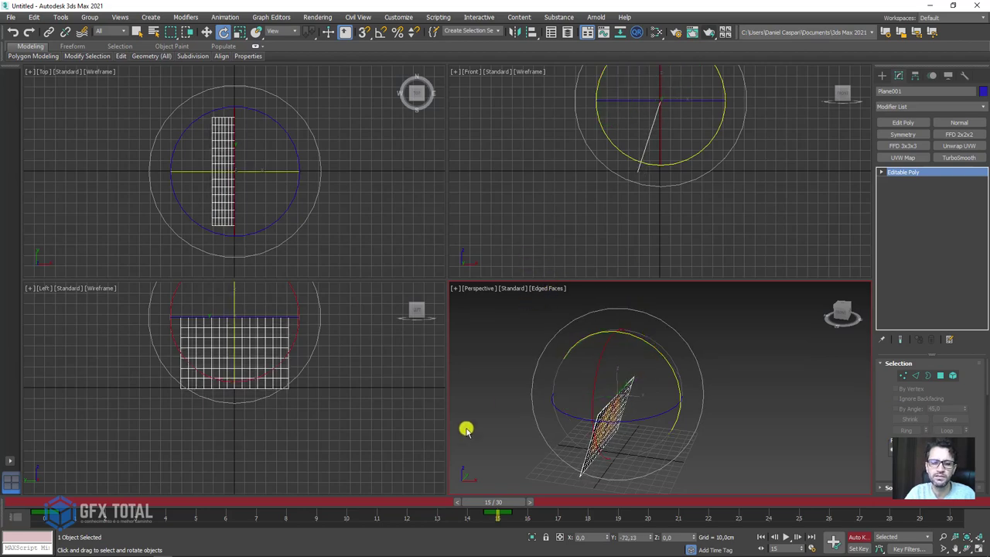
middle_click_drag(467, 431, 505, 441, "alt")
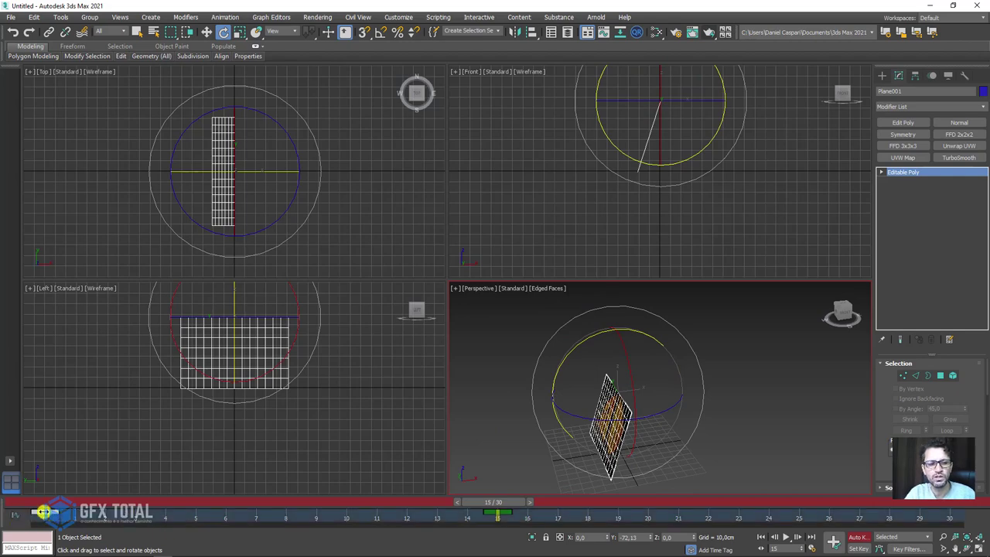
Step: Copy the frame-0 key to frame 30 and scrub through the flap animation
left_click_drag(44, 512, 876, 512, "shift")
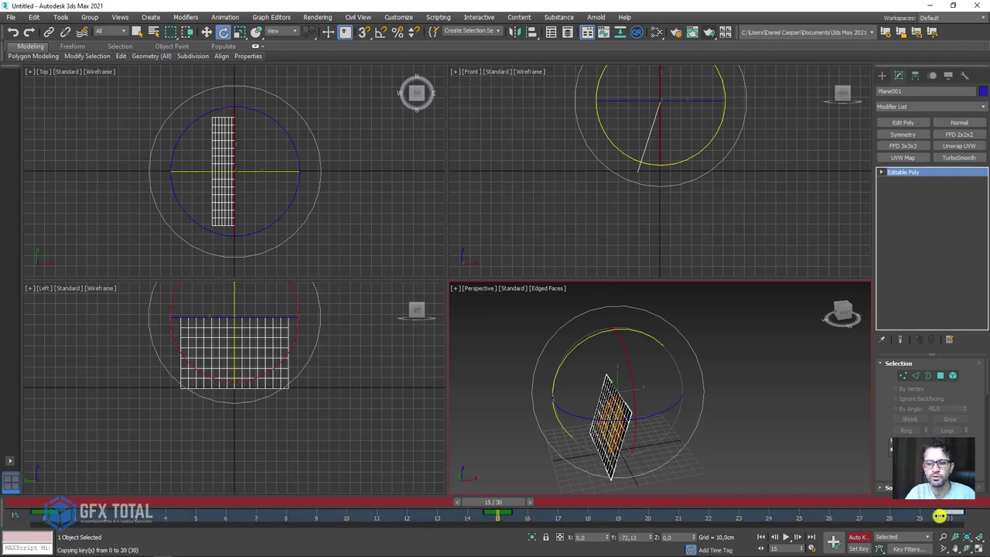
left_click_drag(939, 516, 941, 516, "shift")
left_click_drag(44, 504, 822, 502)
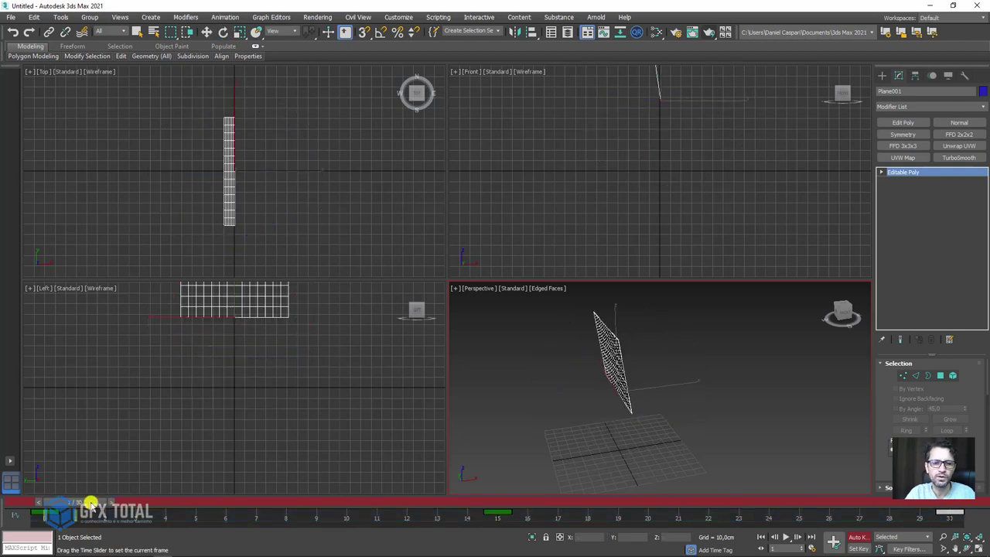
key("Home")
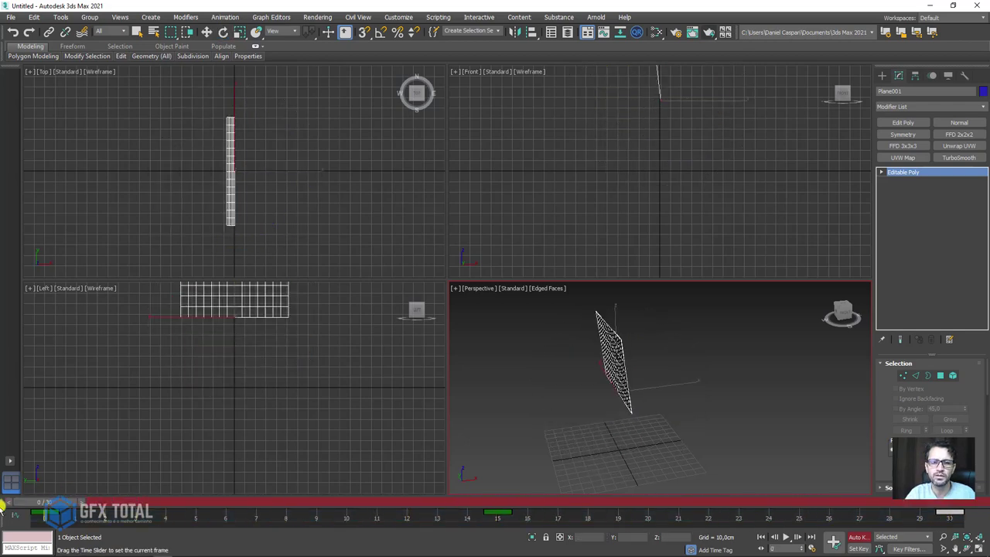
key("e")
key("F4")
left_click(777, 363)
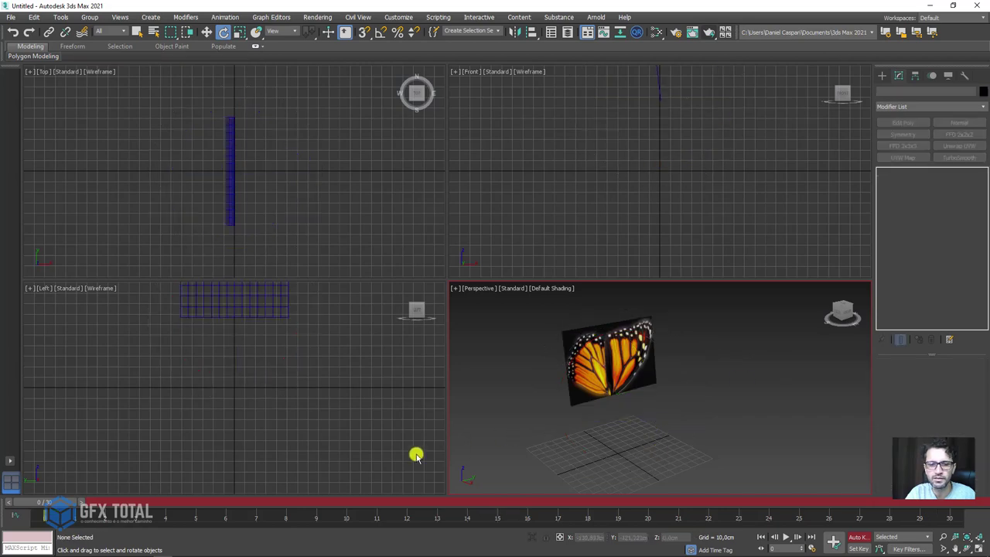
mouse_move(51, 502)
left_mouse_down()
mouse_move(850, 501)
mouse_move(15, 501)
left_mouse_up()
Step: Show edged faces and frame the butterfly plane head-on in the perspective view
left_click(627, 360)
scroll(657, 405, "up", 3)
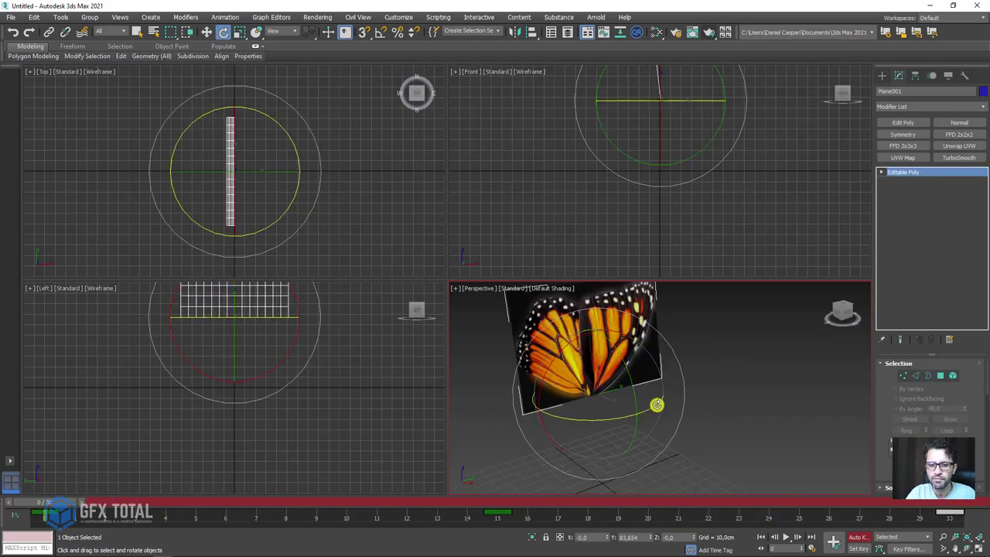
scroll(707, 410, "up", 3)
scroll(704, 412, "up", 2)
key("F4")
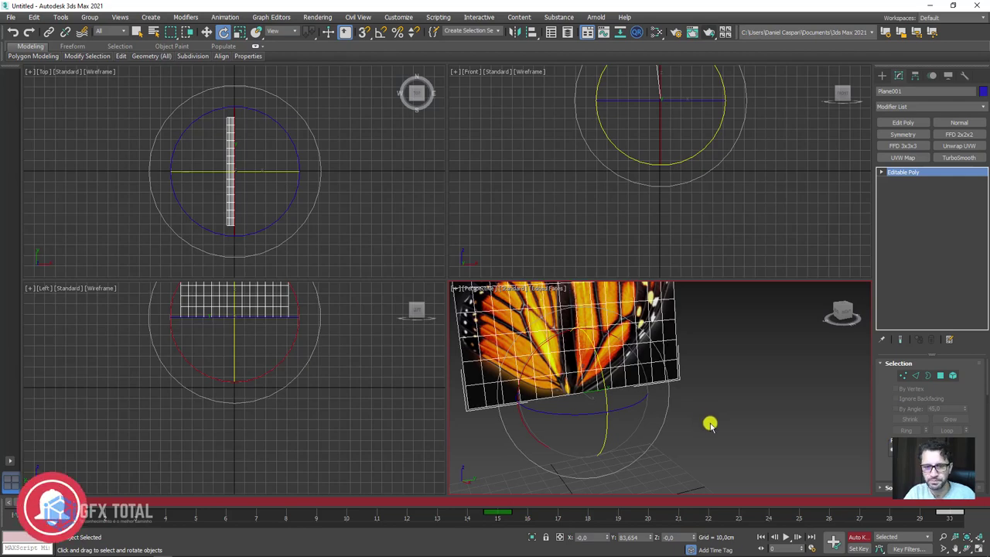
mouse_move(711, 423)
middle_mouse_down()
mouse_move(771, 413)
mouse_move(662, 453)
middle_mouse_up()
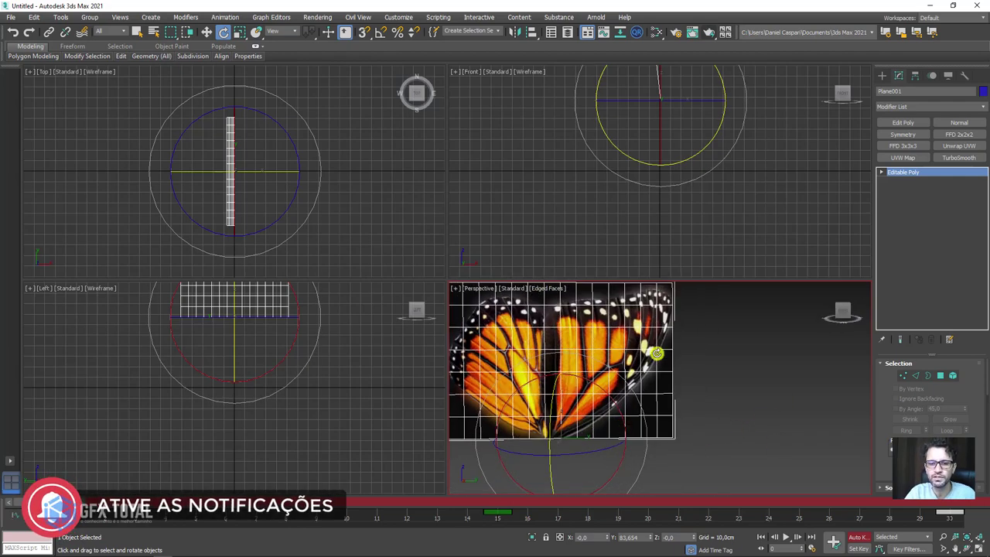
middle_click_drag(522, 317, 605, 348)
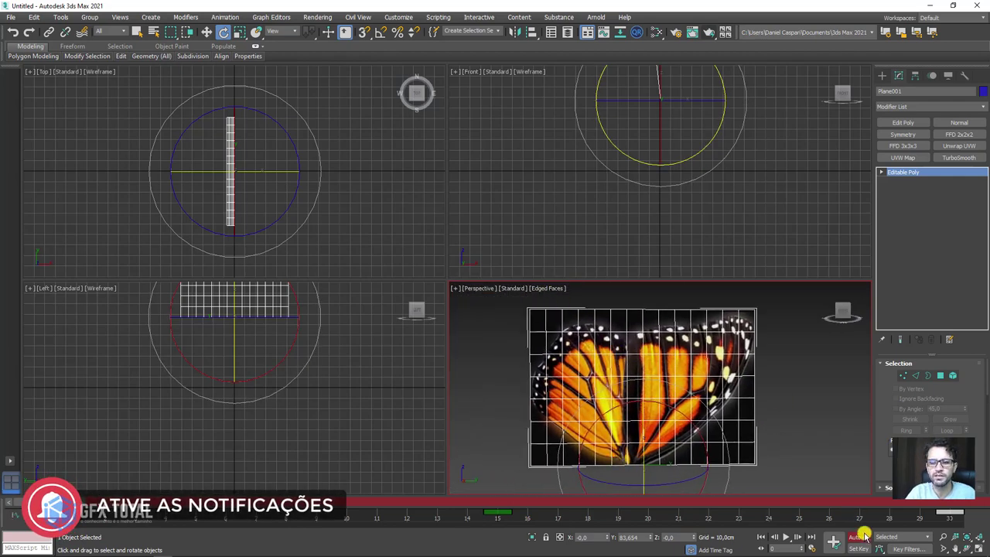
scroll(807, 418, "down", 2)
middle_click_drag(806, 417, 727, 410)
left_click(728, 413)
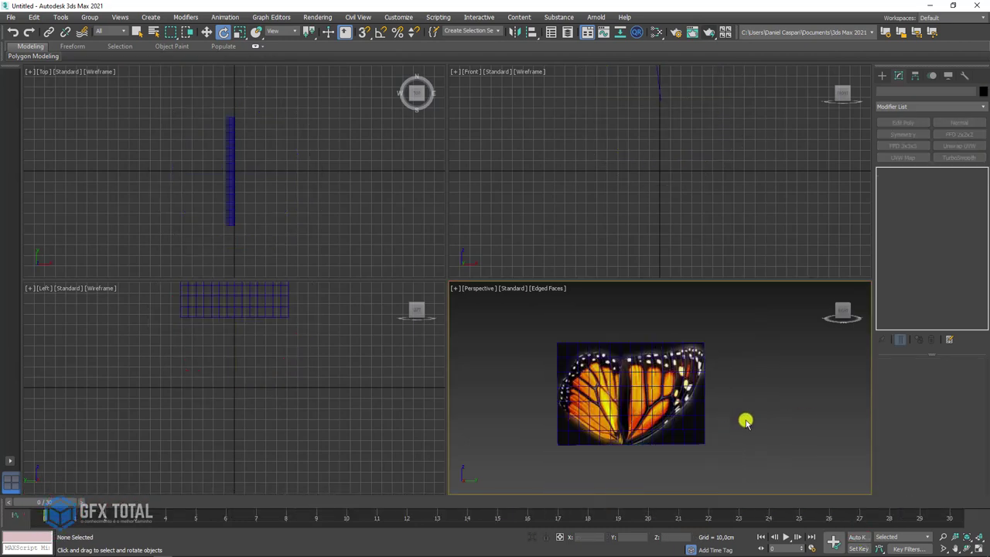
Step: Load the plane's material into the Slate Material Editor and delete Physical Material #25
left_click(656, 31)
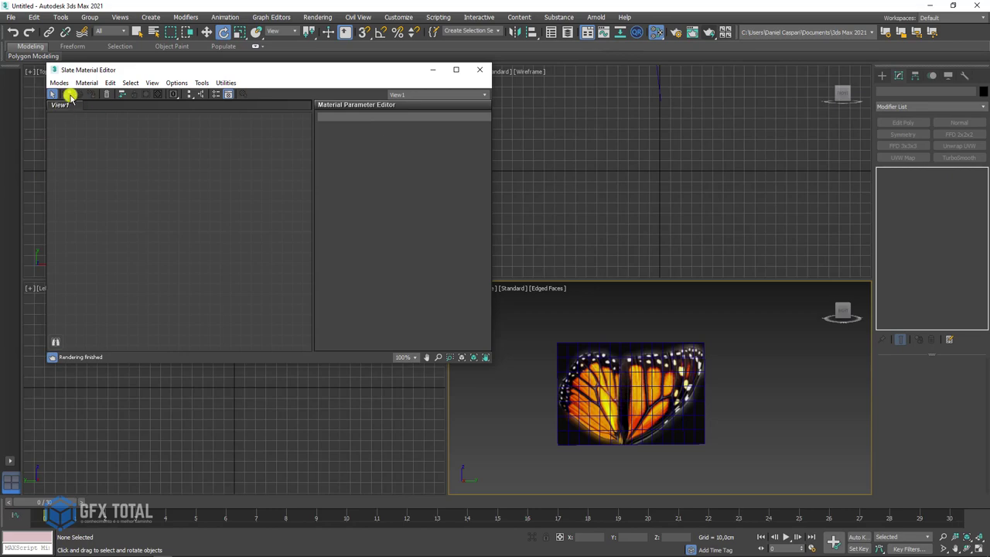
left_click(69, 95)
left_click(638, 378)
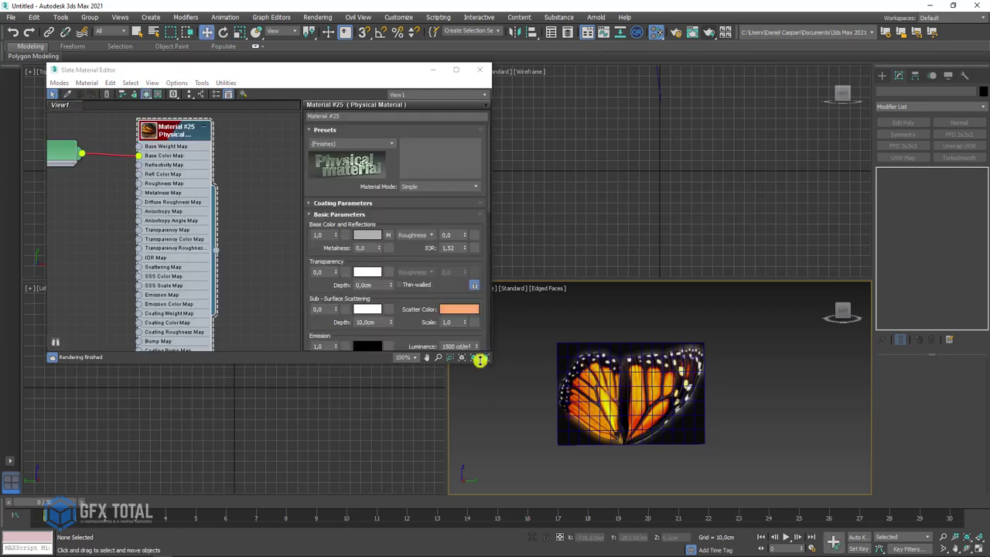
mouse_move(218, 153)
middle_mouse_down()
mouse_move(243, 162)
mouse_move(264, 151)
middle_mouse_up()
scroll(265, 165, "down", 1)
scroll(221, 143, "down", 1)
left_click_drag(265, 152, 255, 163)
key("Delete")
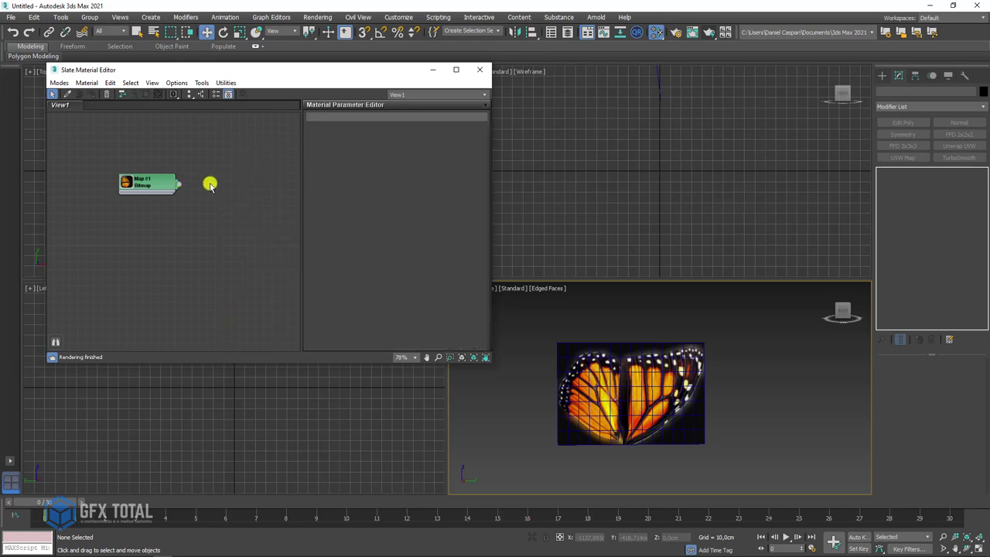
Step: Create a Standard (Legacy) Material #26 with Map #1 wired to its Diffuse Color
left_click_drag(212, 181, 214, 182)
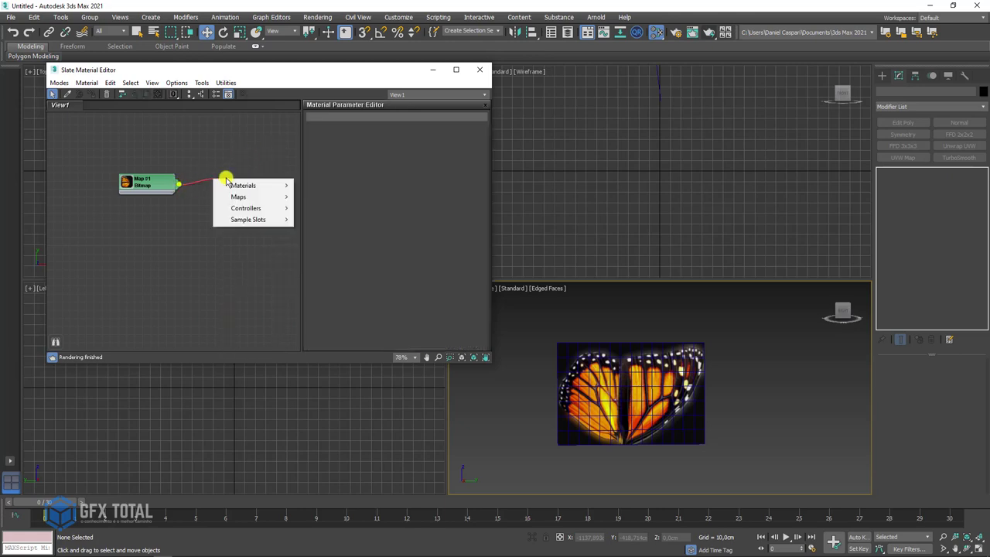
mouse_move(320, 196)
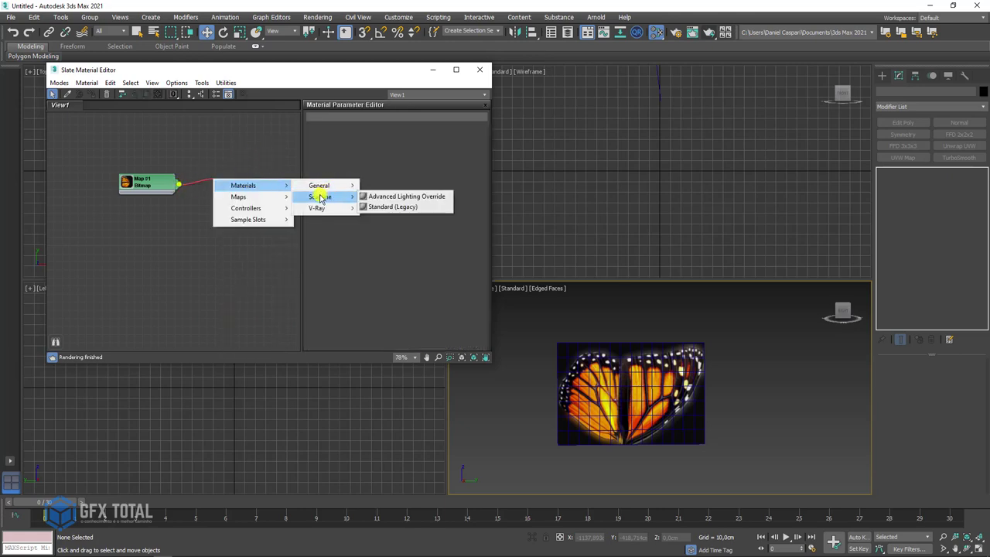
left_click(385, 209)
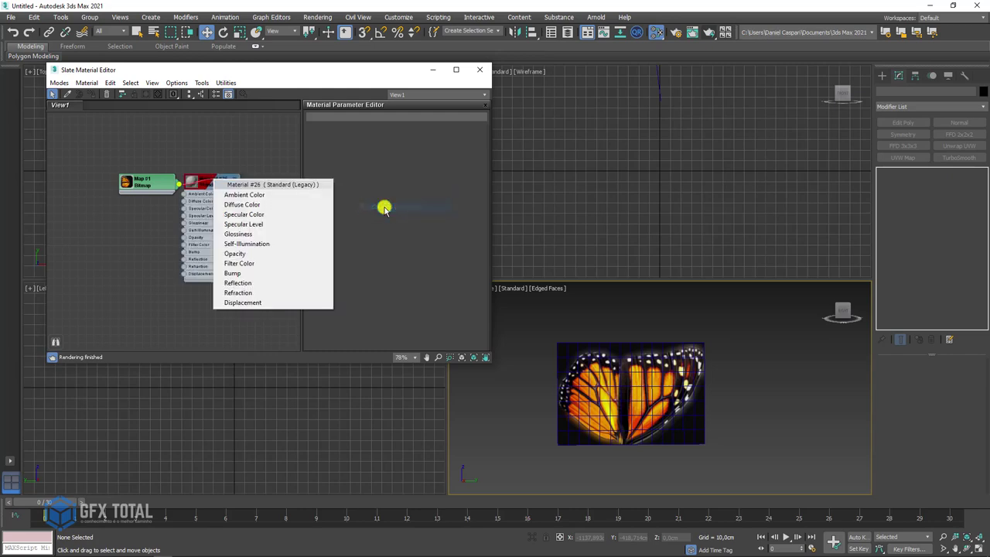
left_click(241, 205)
double_click(229, 191)
left_click_drag(229, 190, 258, 174)
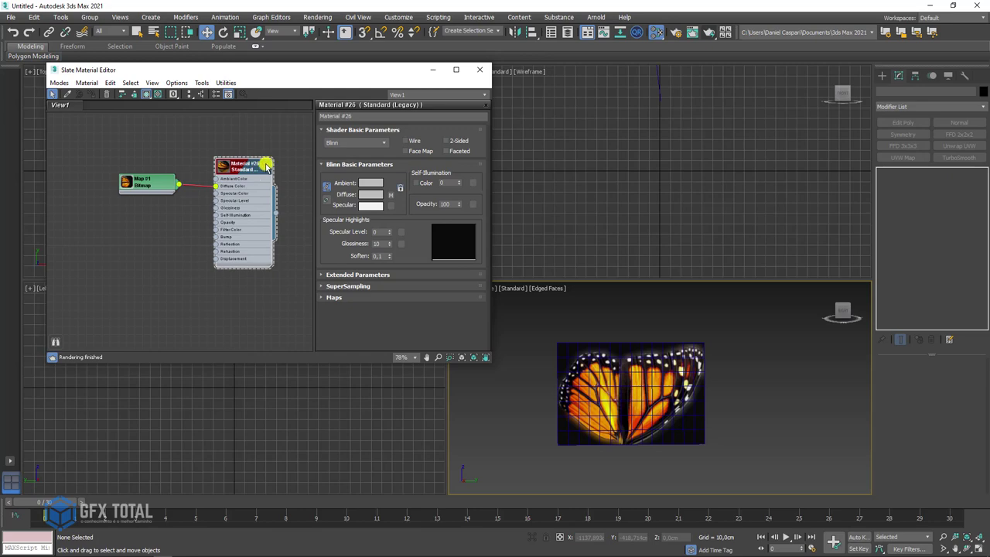
left_click(266, 166)
Step: Orbit and scrub to frame 19 to inspect the textured wing plane
mouse_move(677, 397)
middle_mouse_down("alt")
mouse_move(753, 418)
mouse_move(778, 411)
mouse_move(712, 413)
mouse_move(763, 428)
mouse_move(769, 423)
mouse_move(493, 420)
middle_mouse_up("alt")
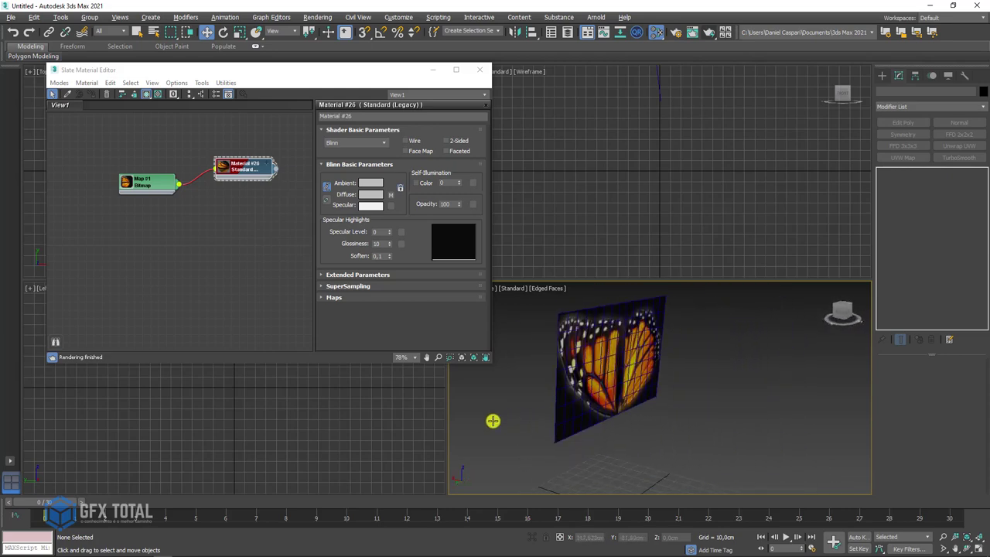
mouse_move(590, 370)
middle_mouse_down("alt")
mouse_move(652, 363)
mouse_move(642, 365)
middle_mouse_up("alt")
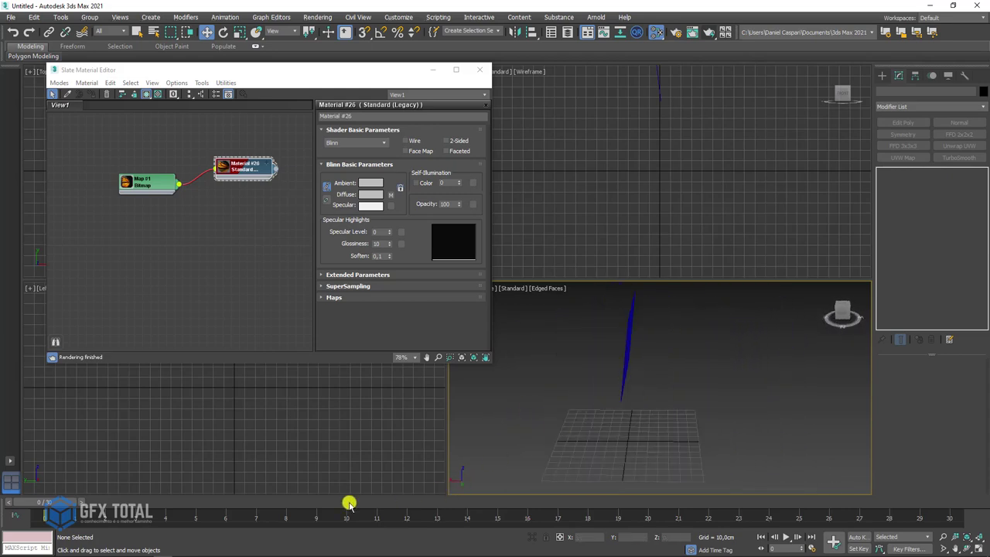
mouse_move(50, 503)
left_mouse_down()
mouse_move(35, 499)
mouse_move(618, 502)
left_mouse_up()
mouse_move(616, 408)
middle_mouse_down("alt")
mouse_move(683, 382)
mouse_move(692, 391)
mouse_move(717, 323)
mouse_move(649, 387)
mouse_move(605, 397)
mouse_move(608, 337)
middle_mouse_up("alt")
Step: Add a Double Sided material node and delete its default Physical Material inputs
left_click(690, 377)
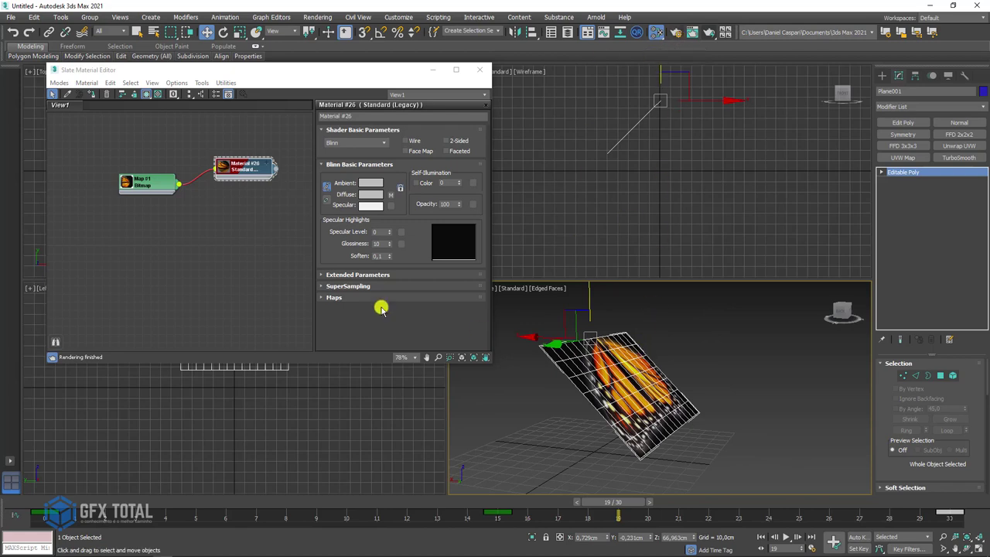
left_click(252, 170)
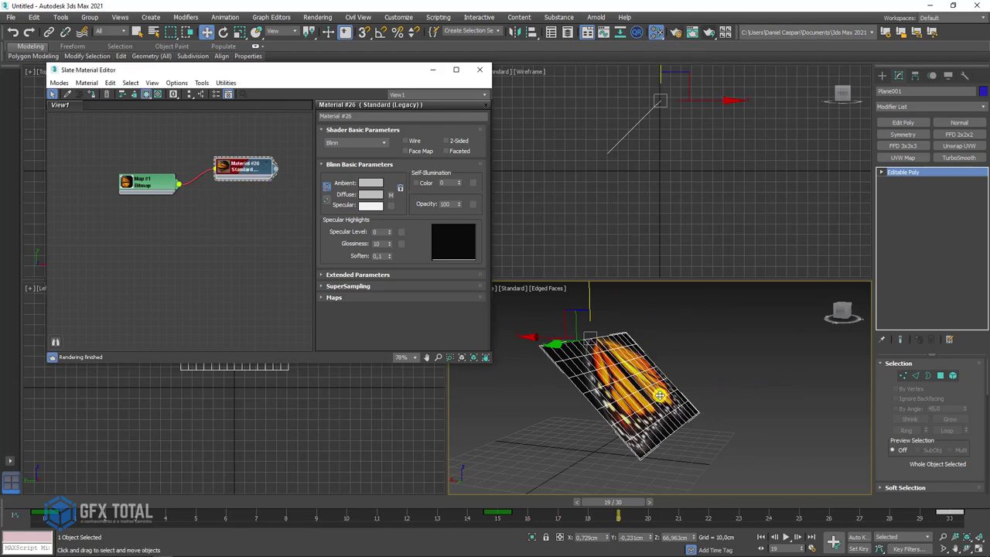
mouse_move(269, 219)
middle_mouse_down()
mouse_move(232, 230)
mouse_move(207, 223)
middle_mouse_up()
left_click_drag(189, 166, 172, 183)
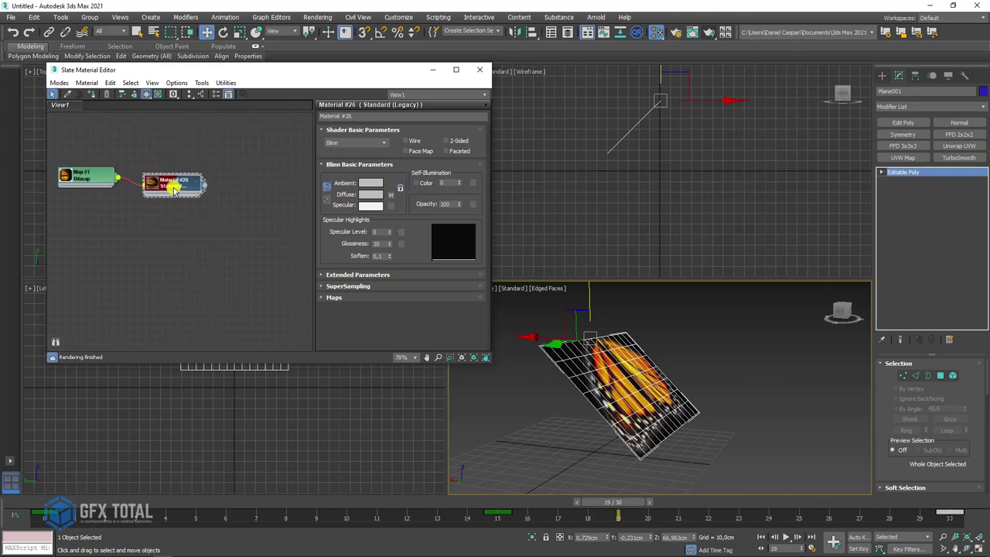
right_click(239, 153)
mouse_move(367, 160)
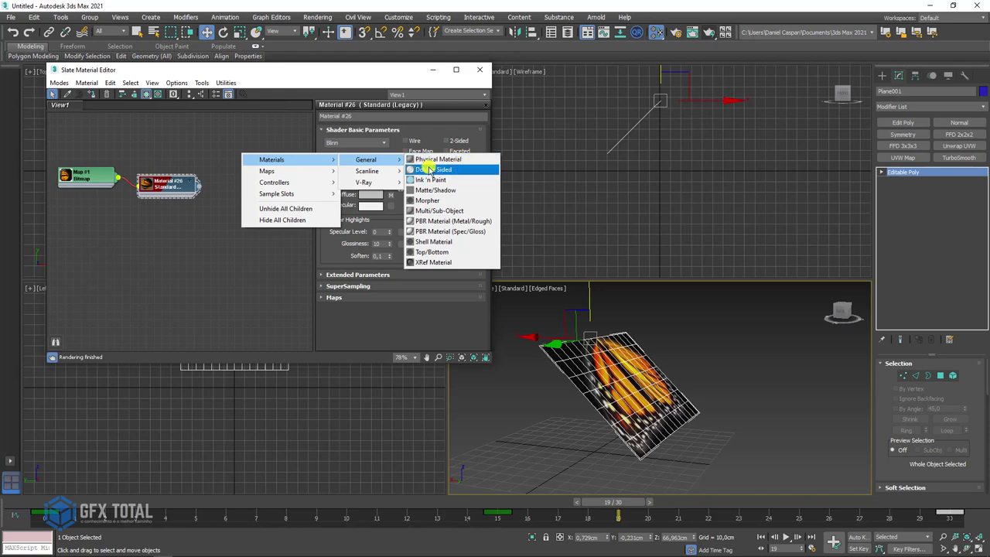
left_click(445, 170)
left_click_drag(249, 150, 313, 199)
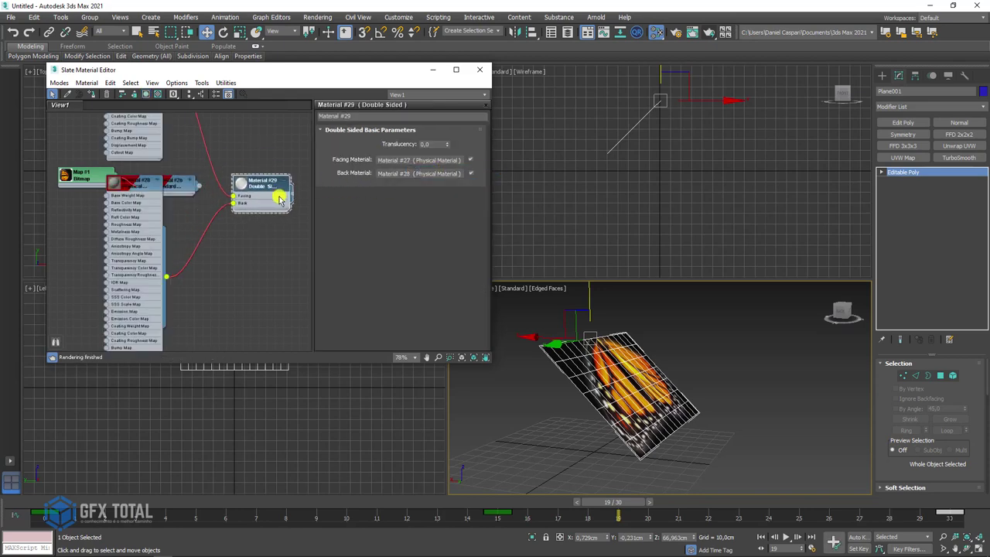
scroll(265, 193, "down", 3)
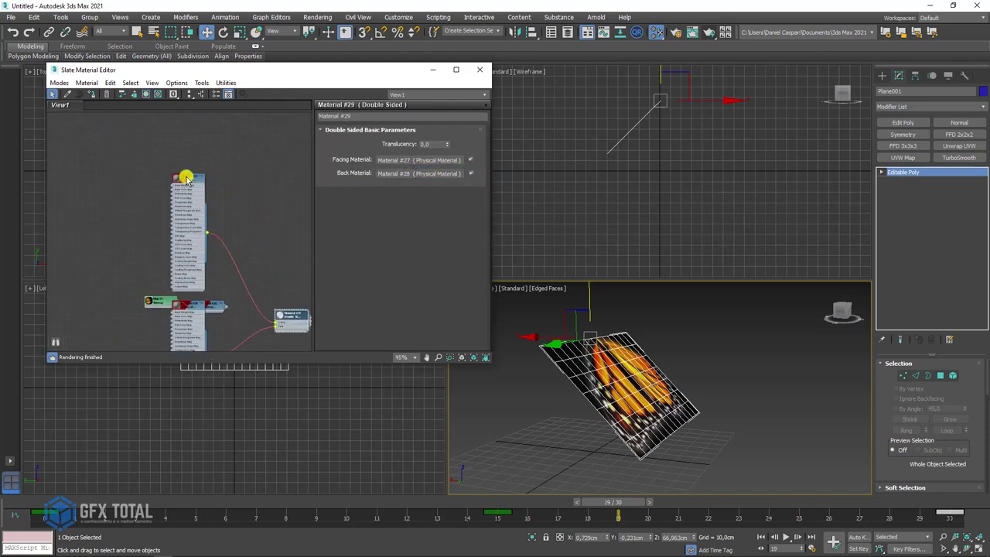
middle_click_drag(186, 177, 212, 277)
key("Delete")
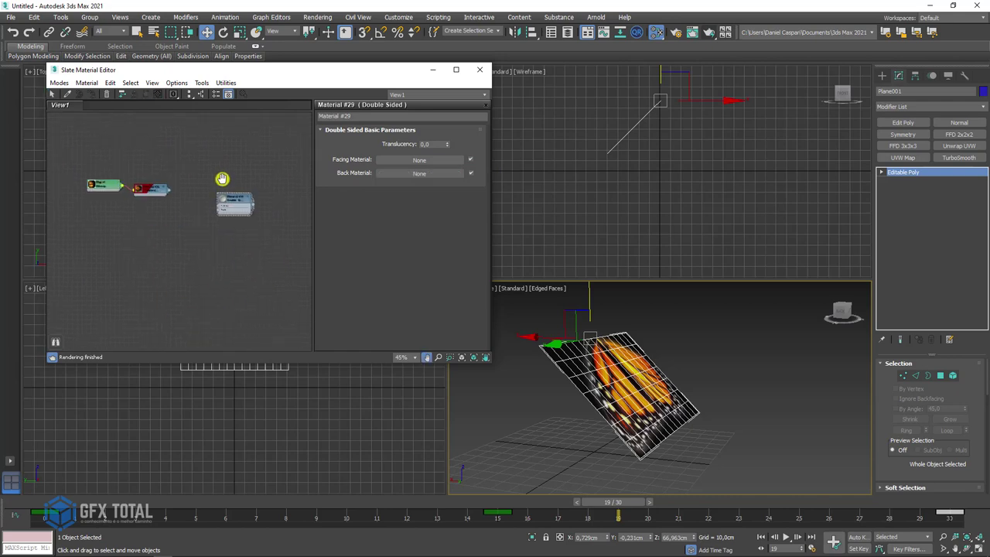
Step: Assign the Double Sided material to the plane and place Material #26 beside it
scroll(232, 194, "up", 3)
middle_click_drag(193, 177, 184, 221)
scroll(166, 205, "up", 1)
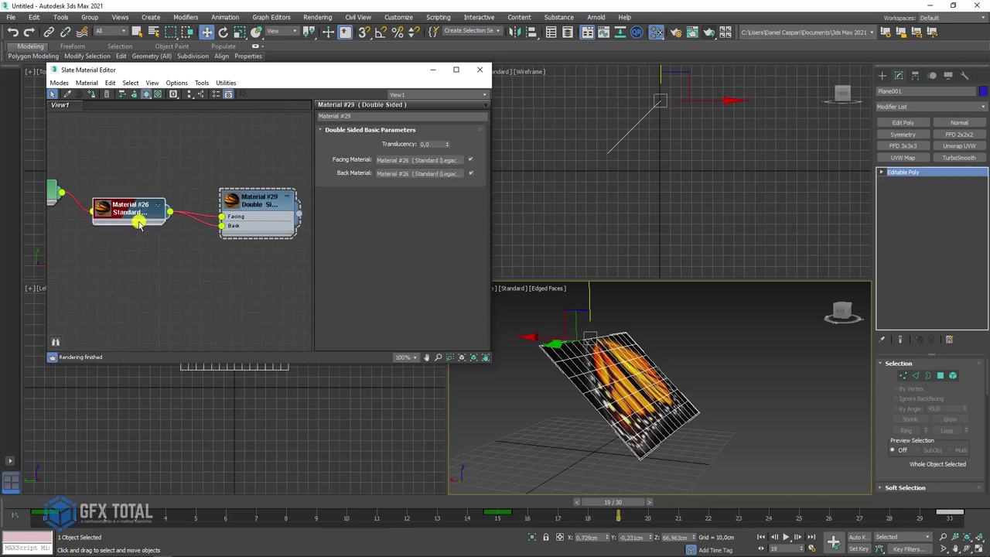
middle_click_drag(237, 215, 181, 249)
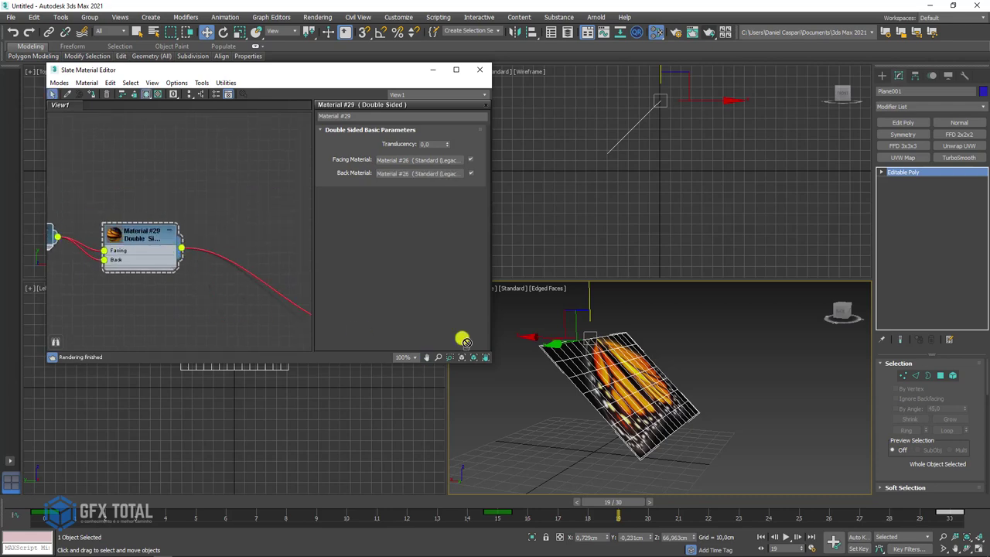
left_click_drag(462, 340, 645, 382)
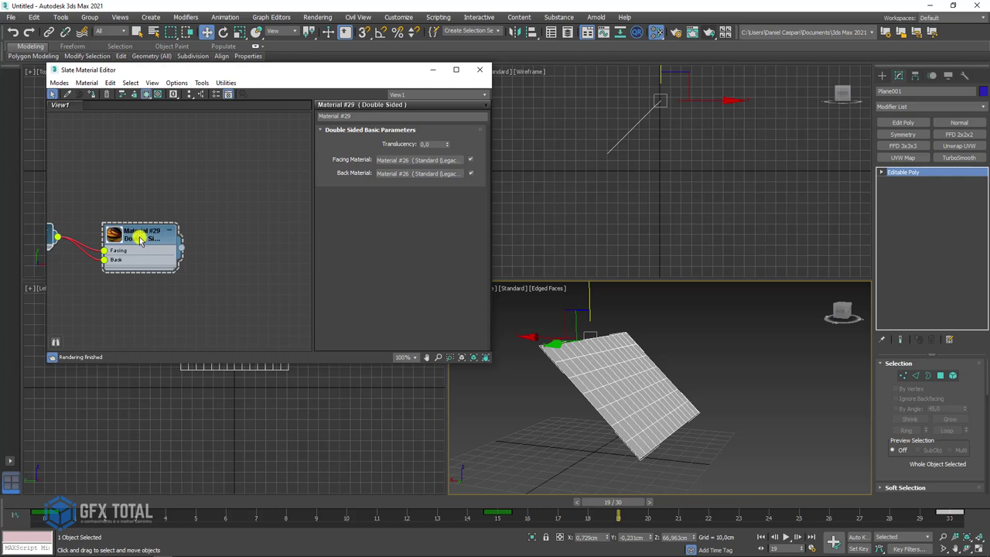
left_click_drag(139, 240, 160, 229)
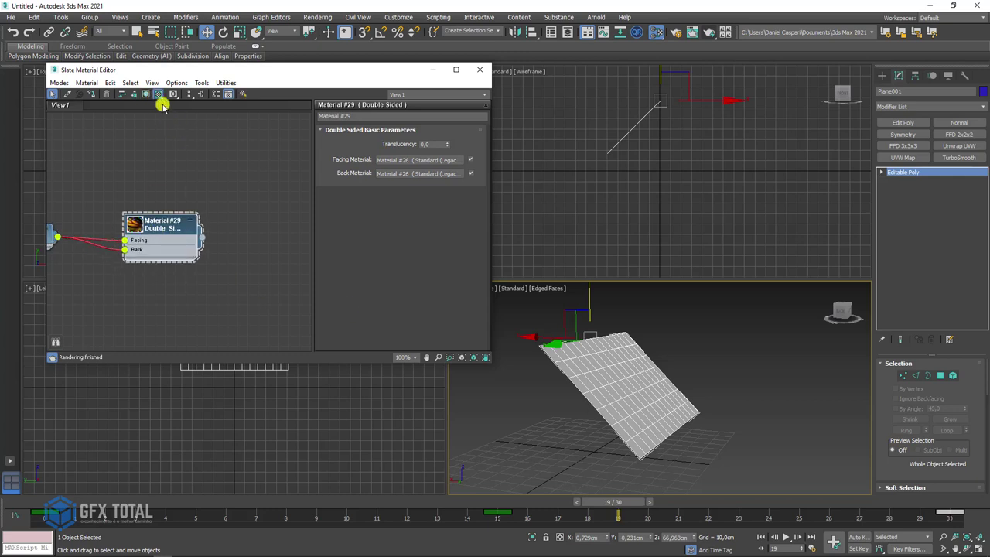
middle_click_drag(307, 304, 376, 307)
left_click_drag(93, 233, 122, 194)
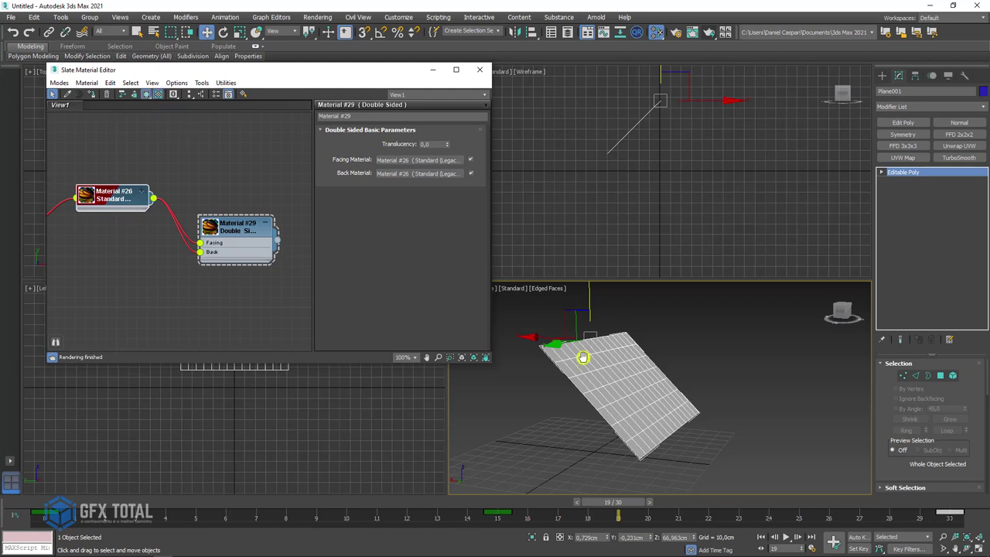
Step: Enable Show Shaded Material on Material #26 and wire it into Material #29's Facing and Back
mouse_move(583, 358)
middle_mouse_down("alt")
mouse_move(521, 371)
mouse_move(553, 378)
middle_mouse_up("alt")
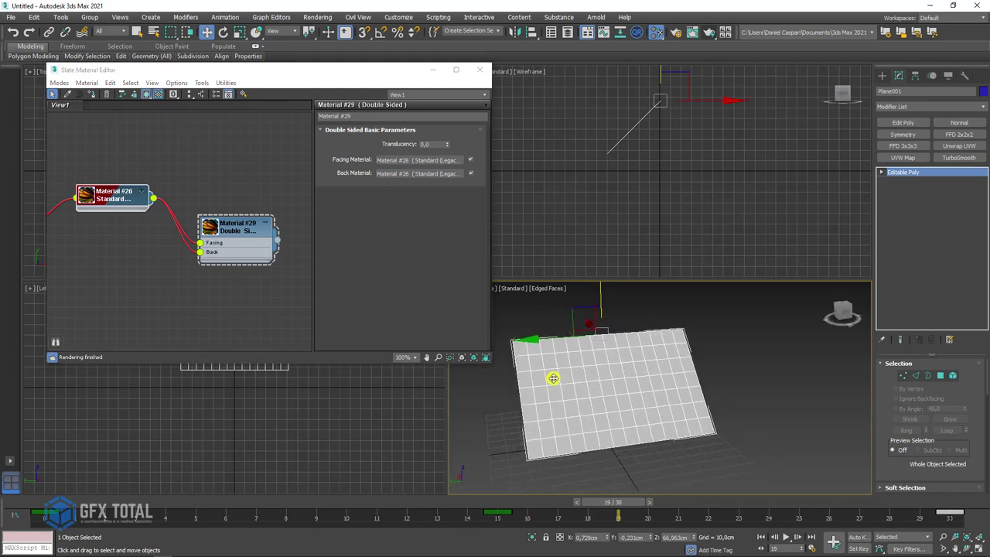
left_click(108, 195)
right_click(85, 193)
left_click(123, 316)
middle_click_drag(713, 369, 681, 379, "alt")
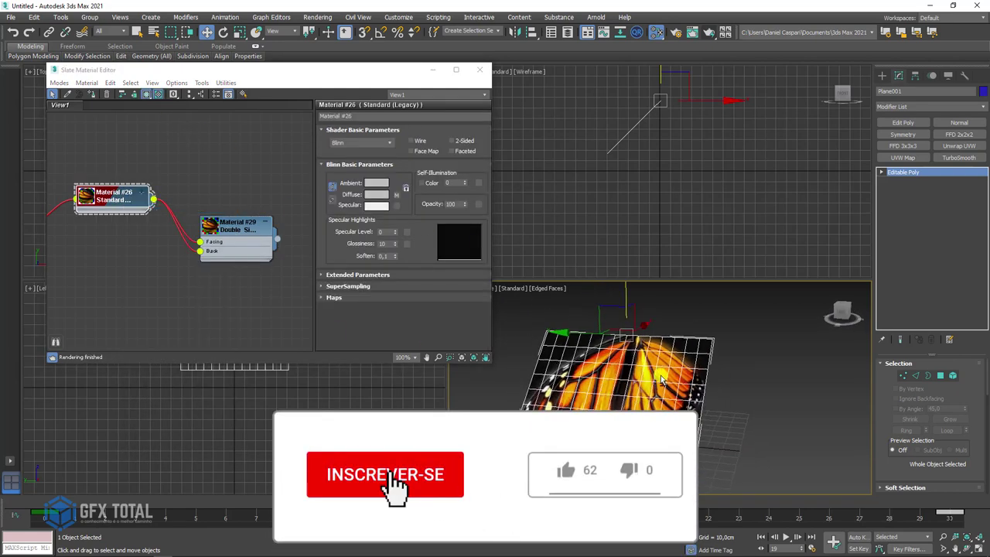
mouse_move(286, 242)
left_mouse_down()
mouse_move(611, 393)
mouse_move(256, 272)
left_mouse_up()
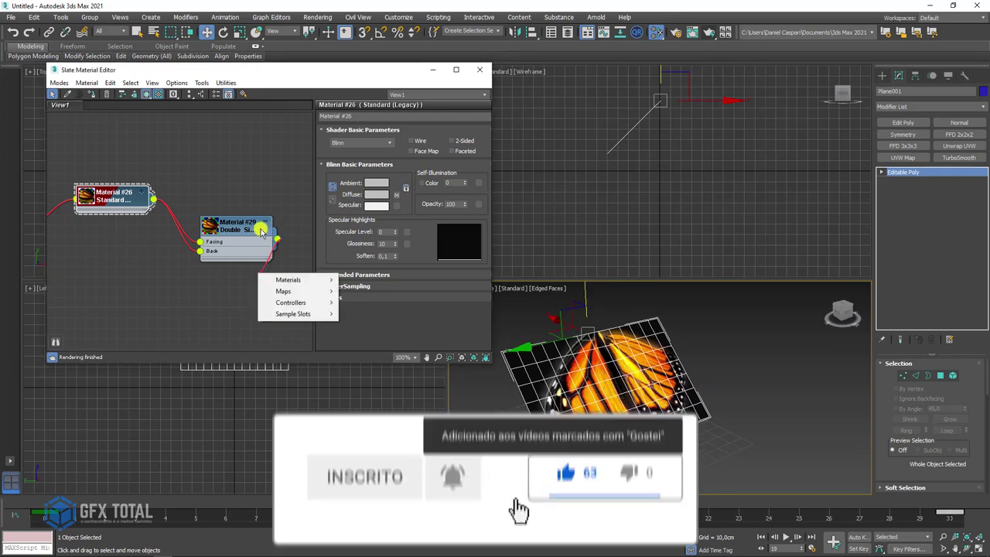
left_click(259, 231)
Step: Arrange the Map #1 and Material #26 nodes, expanding Material #26's map inputs
double_click(259, 231)
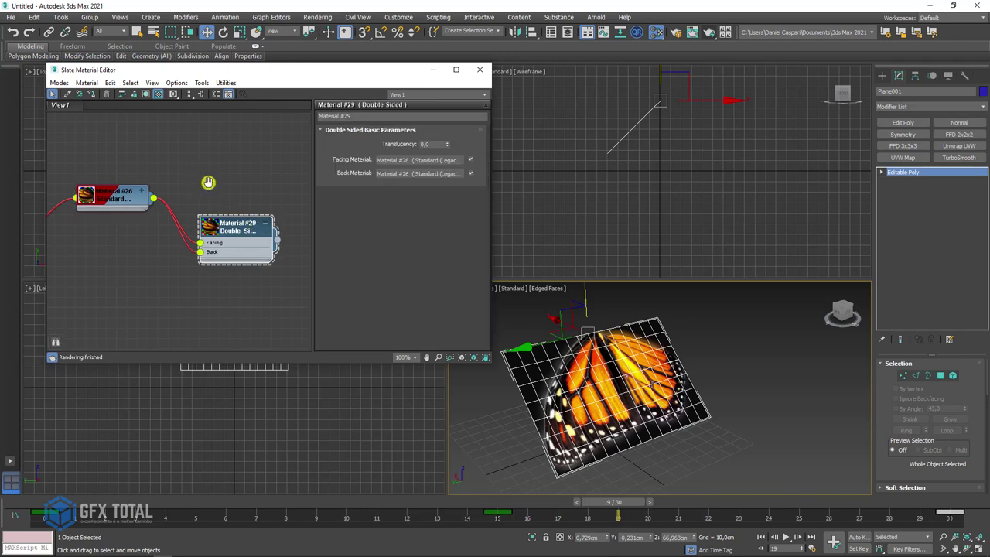
middle_click_drag(206, 184, 267, 172)
scroll(266, 171, "down", 2)
scroll(244, 225, "up", 2)
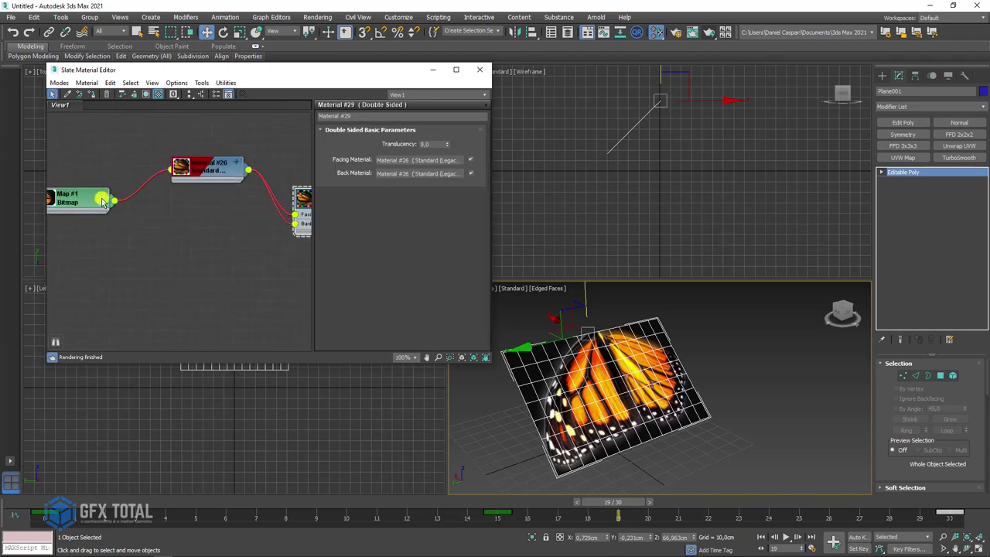
left_click_drag(103, 201, 113, 139)
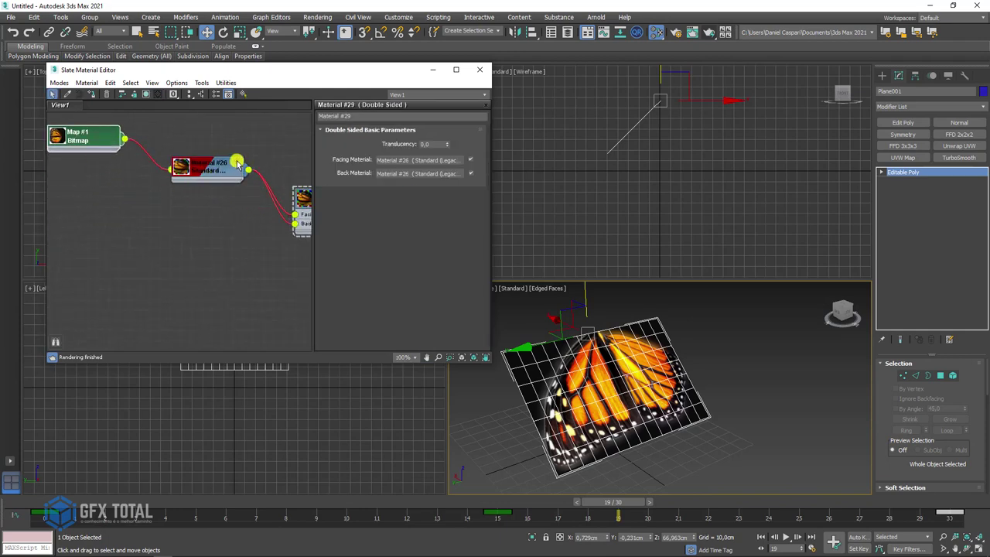
left_click(237, 164)
left_click_drag(232, 164, 252, 154)
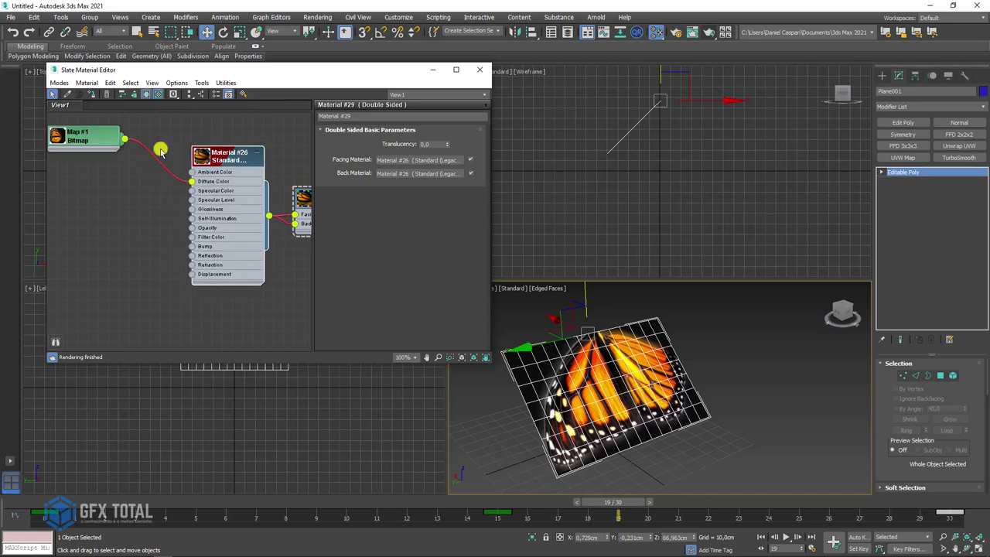
middle_click_drag(86, 199, 160, 231)
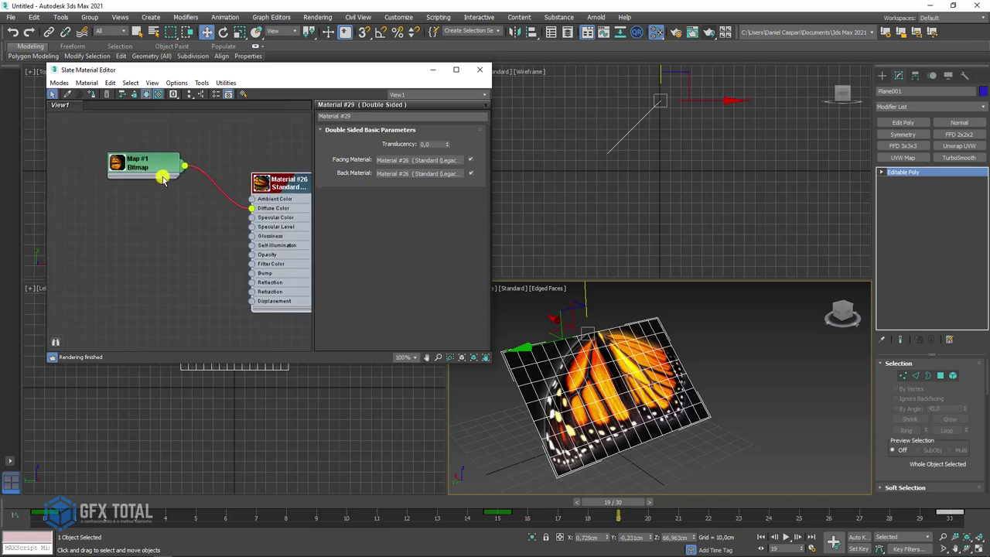
Step: Copy Map #1 as Map #2, load AsasAlpha.jpg, and wire it to Material #26's Opacity
left_click_drag(144, 170, 147, 233, "shift")
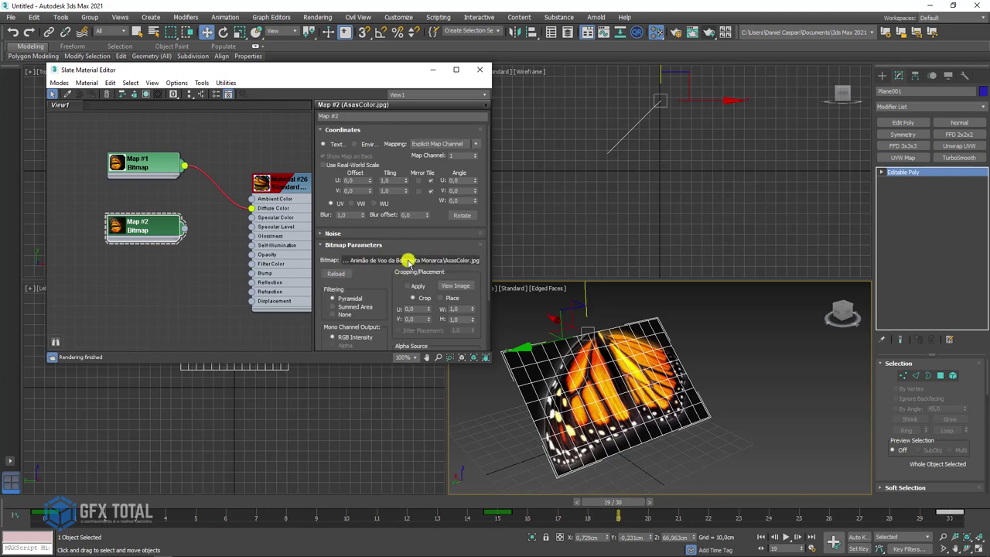
left_click(408, 262)
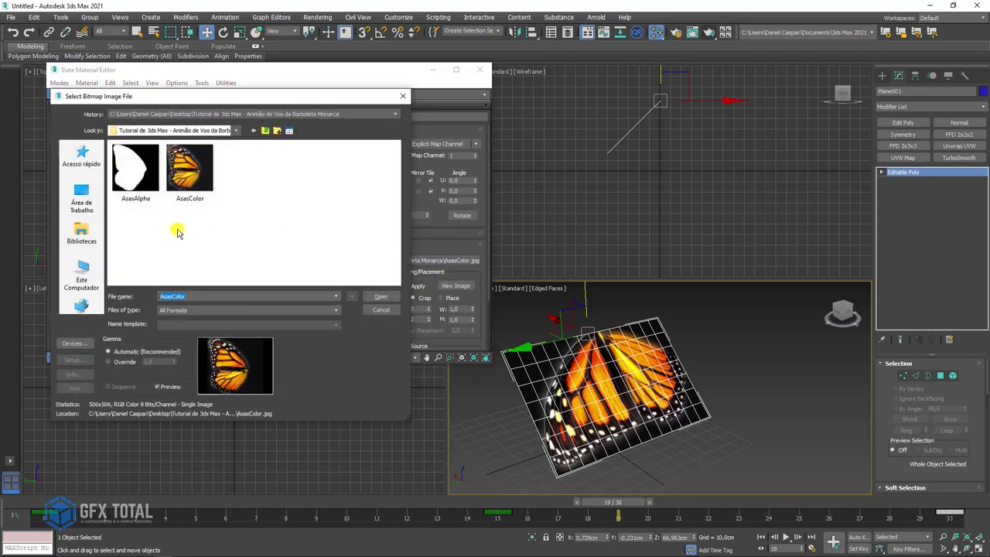
left_click(132, 172)
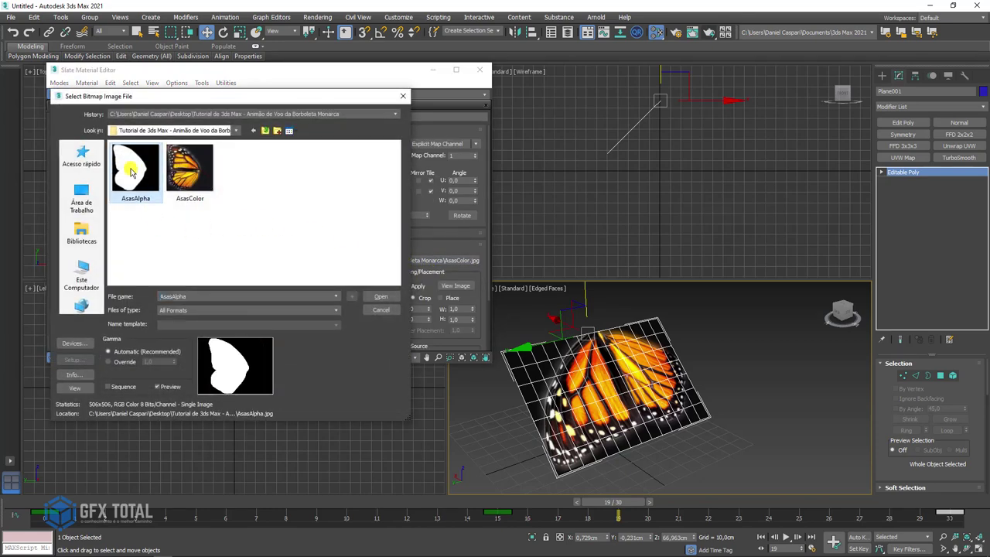
left_click(381, 296)
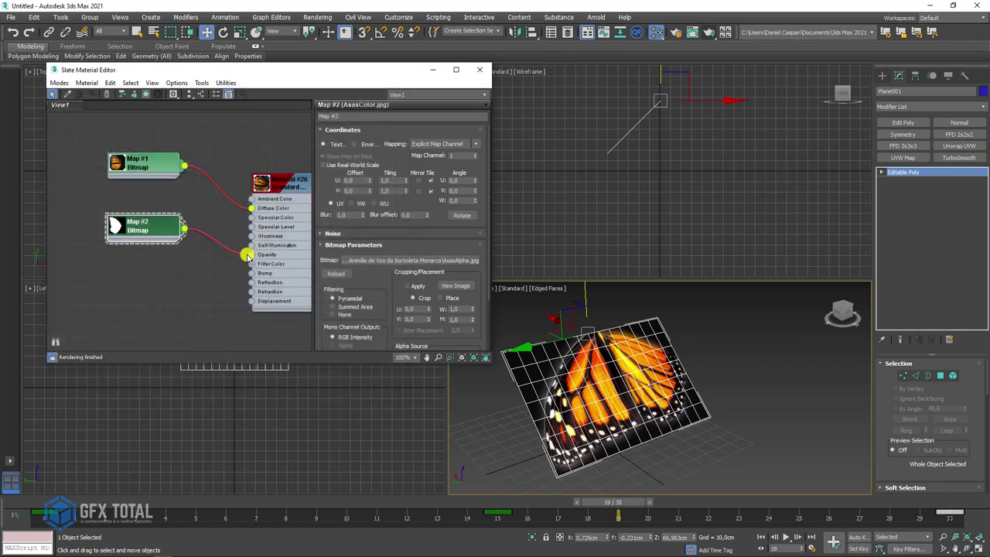
left_click_drag(252, 257, 251, 254)
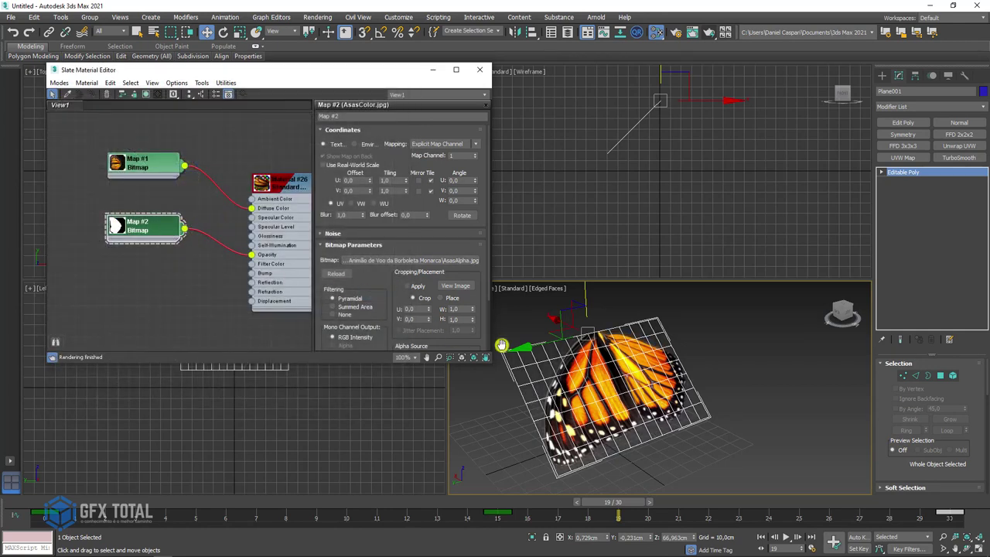
key("F4")
Step: Draw a Standard Primitives Box beside the butterfly and close the Slate Material Editor
left_click(736, 391)
mouse_move(736, 391)
middle_mouse_down("alt")
mouse_move(771, 391)
mouse_move(696, 422)
middle_mouse_up("alt")
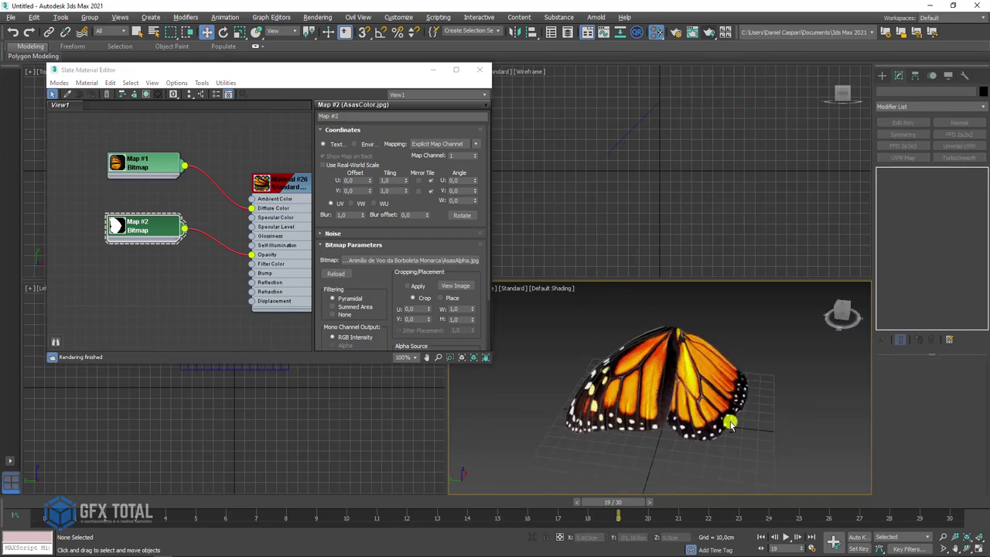
left_click(882, 78)
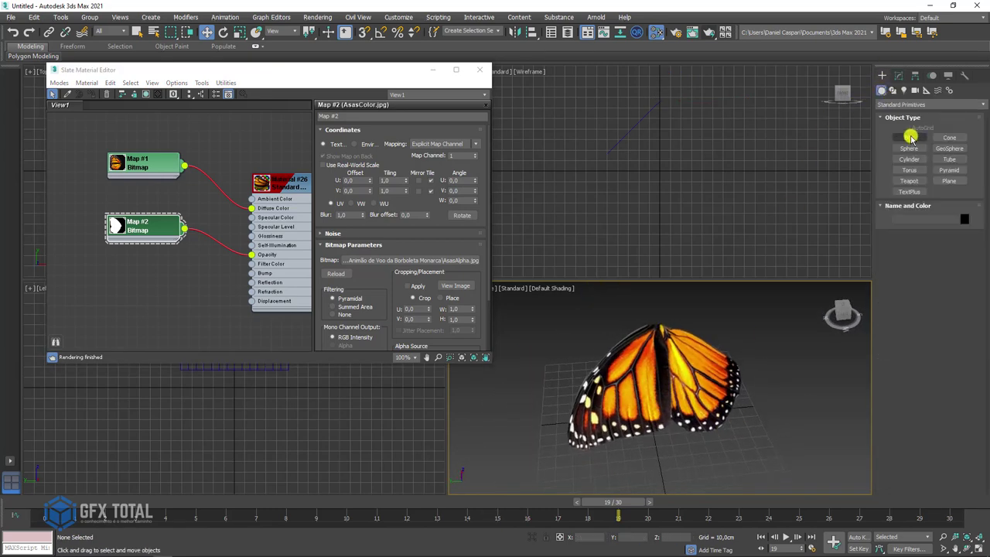
left_click(909, 137)
key("w")
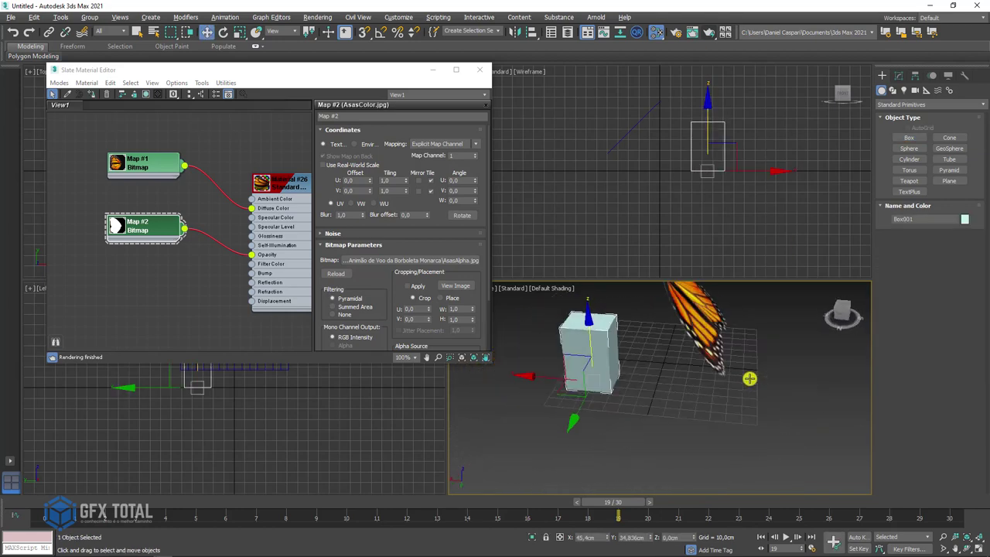
left_click(479, 71)
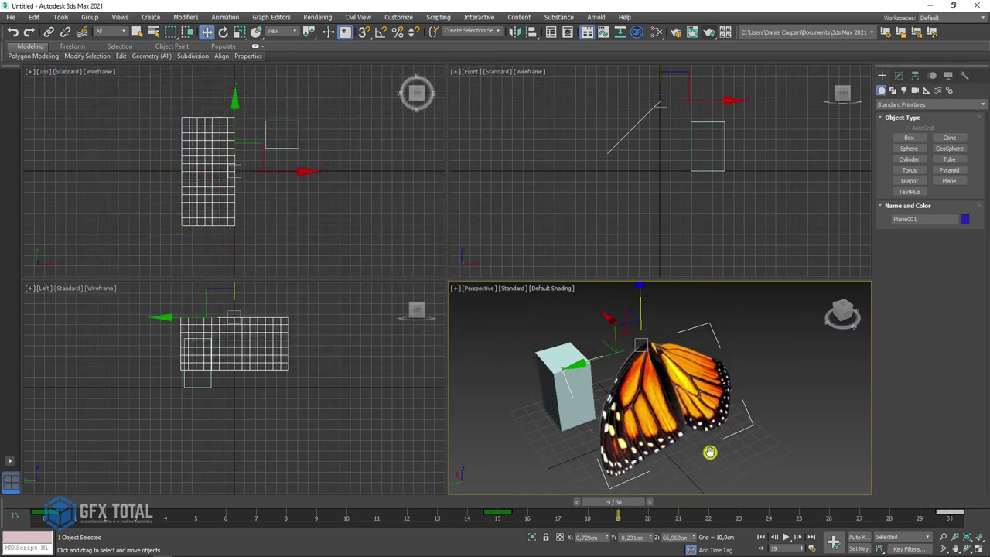
middle_click_drag(709, 394, 693, 439)
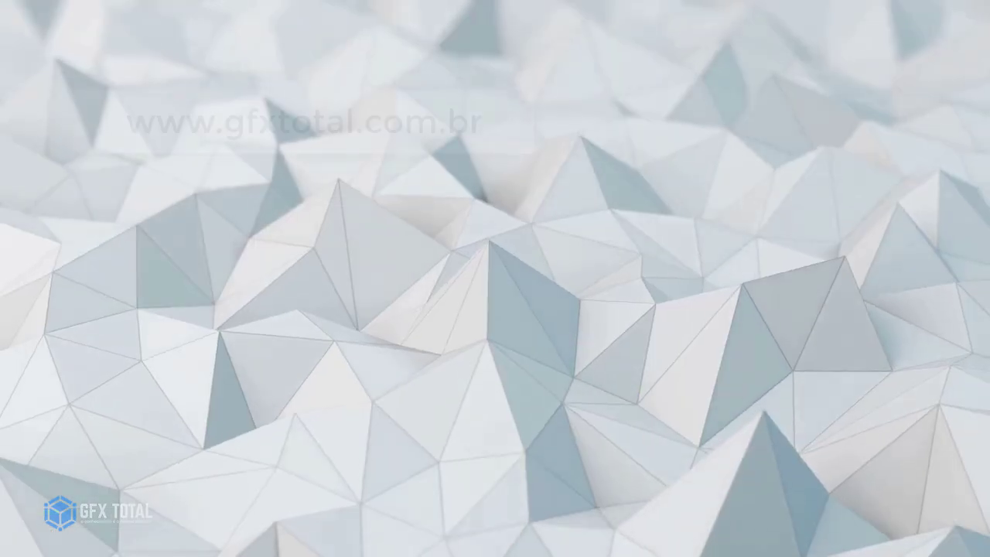